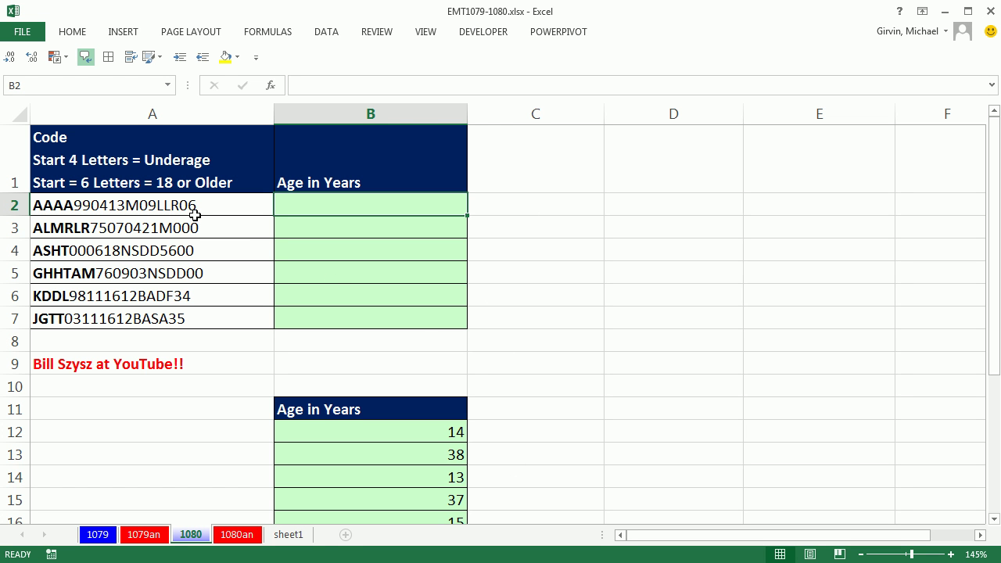
- Examine the codes in A2:A7, highlighting the six date digits after the four starting letters in A2 and A4
{"action": "left_click_drag", "start_coordinate": [180, 205], "coordinate": [160, 306]}
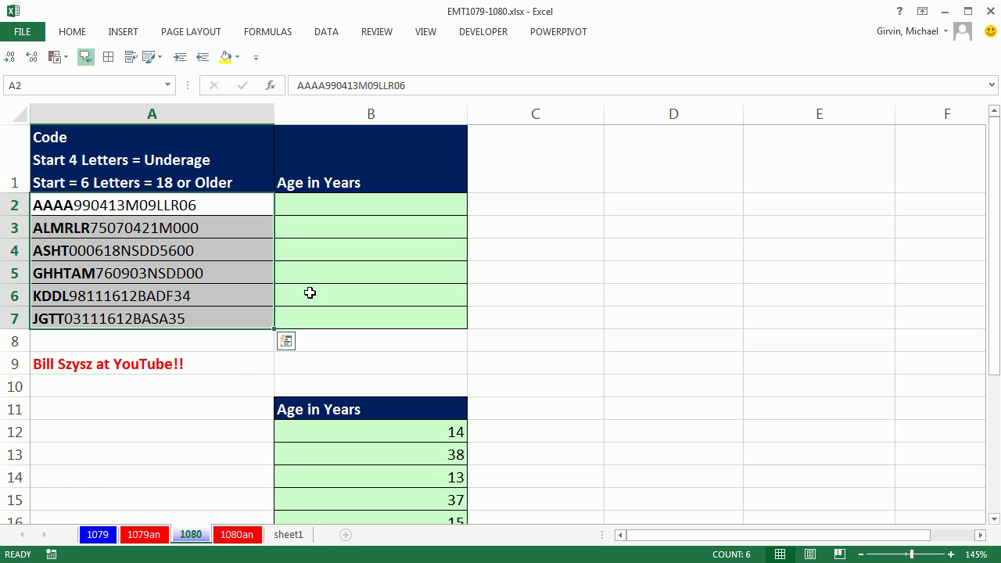
{"action": "key", "text": "Escape"}
{"action": "left_click", "coordinate": [314, 207]}
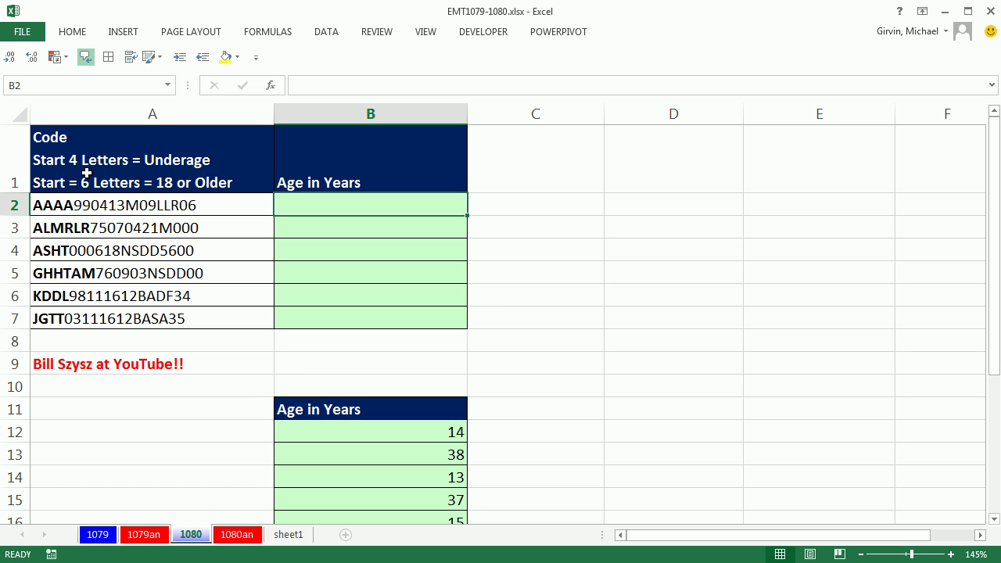
{"action": "double_click", "coordinate": [73, 204]}
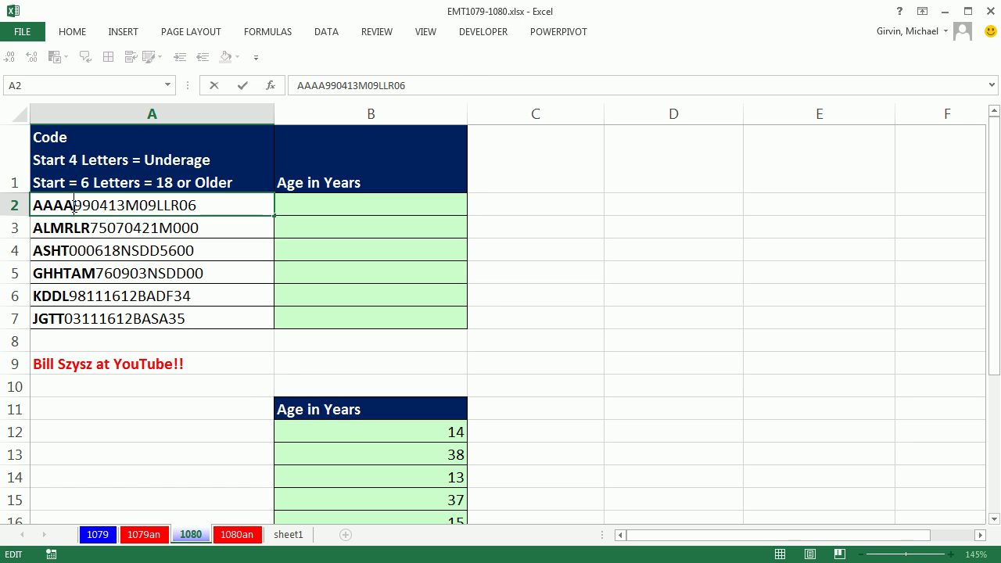
{"action": "left_click_drag", "start_coordinate": [74, 205], "coordinate": [125, 203]}
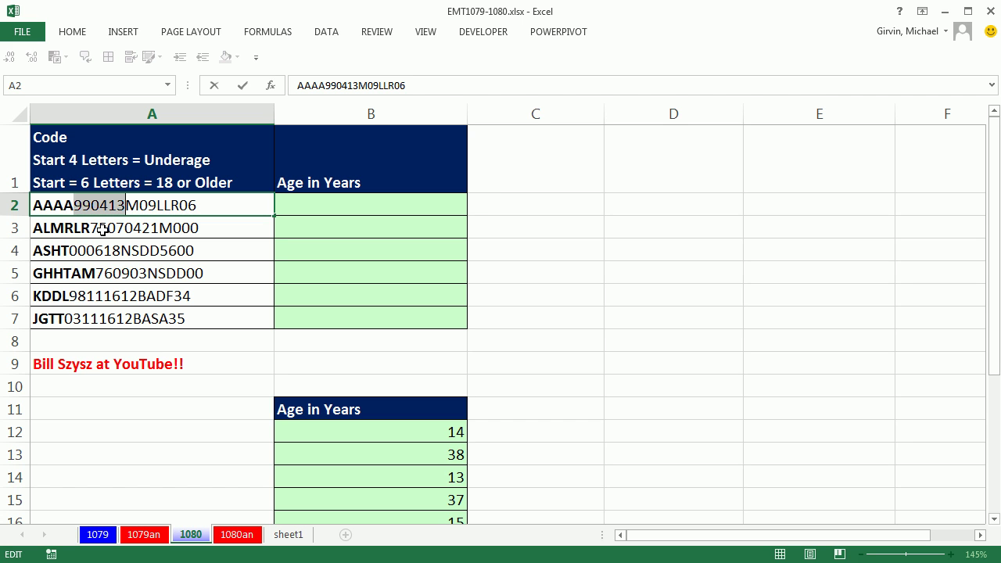
{"action": "double_click", "coordinate": [94, 250]}
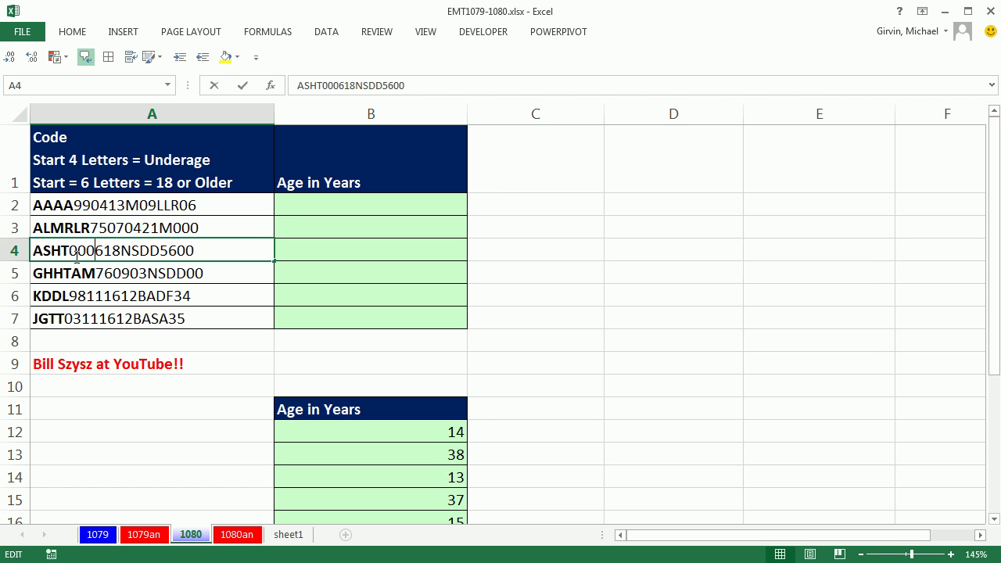
{"action": "left_click_drag", "start_coordinate": [69, 250], "coordinate": [121, 250]}
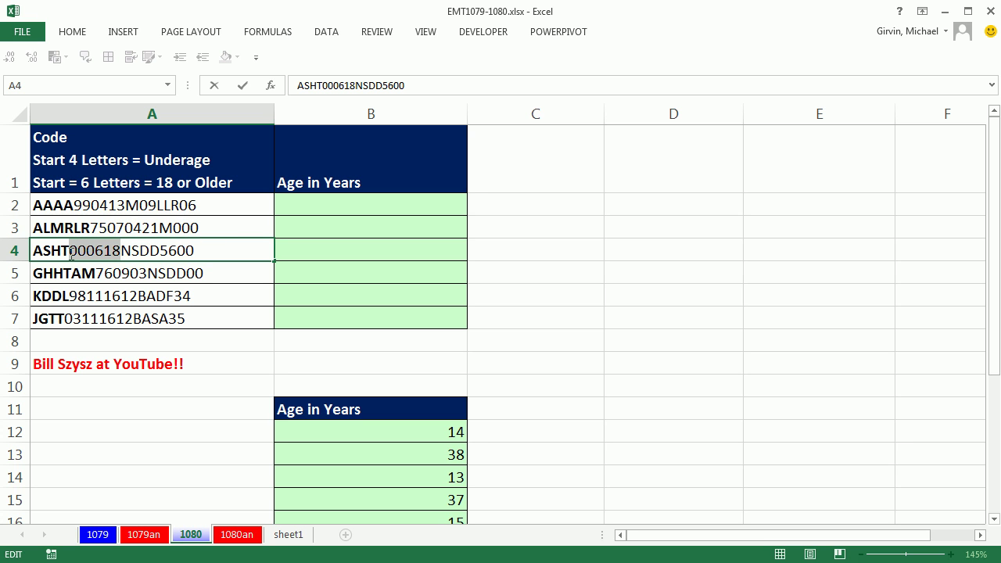
{"action": "key", "text": "Escape"}
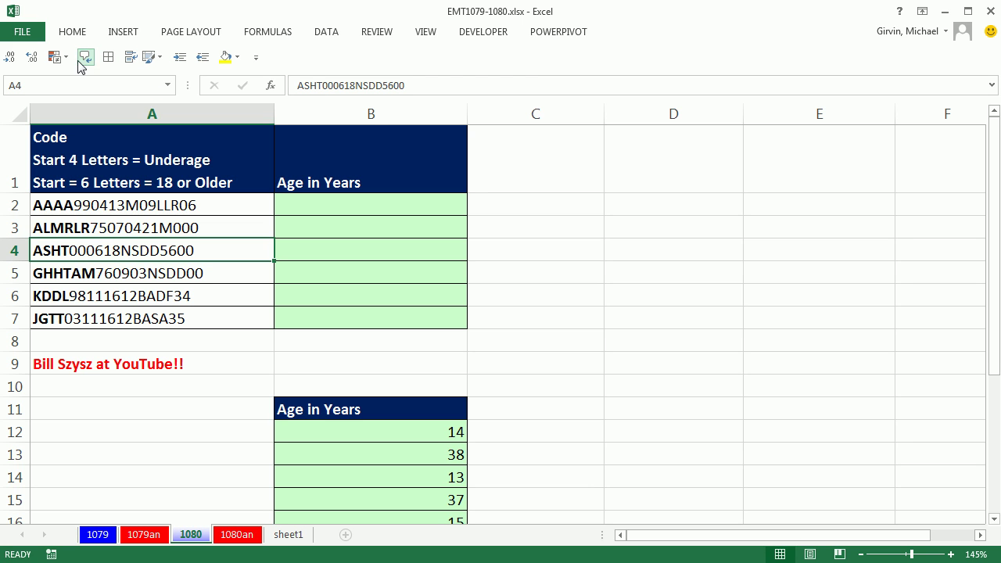
- Examine the two year digits that follow the starting letters in the codes in A2 and A4
{"action": "double_click", "coordinate": [92, 206]}
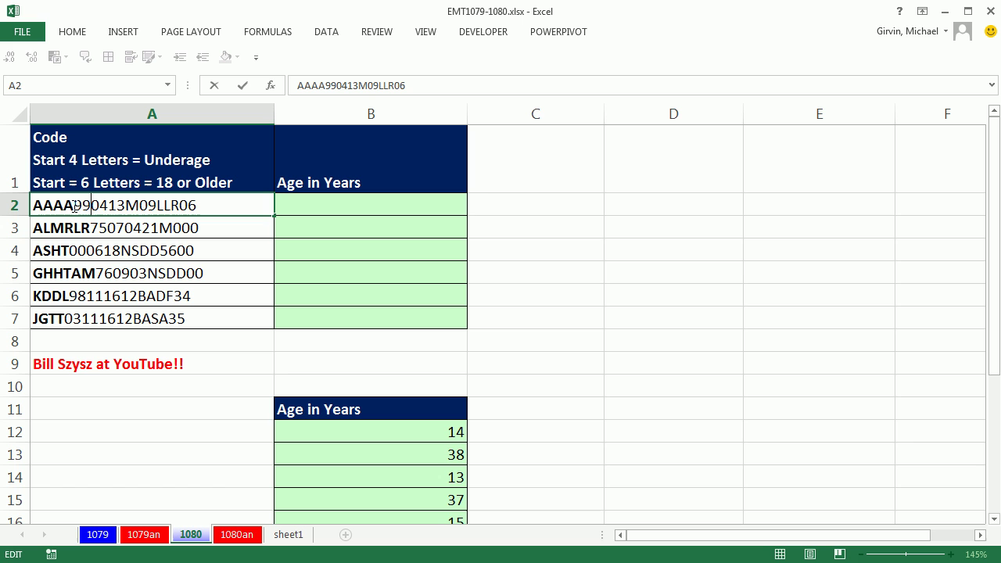
{"action": "left_click_drag", "start_coordinate": [73, 205], "coordinate": [92, 206]}
{"action": "double_click", "coordinate": [72, 250]}
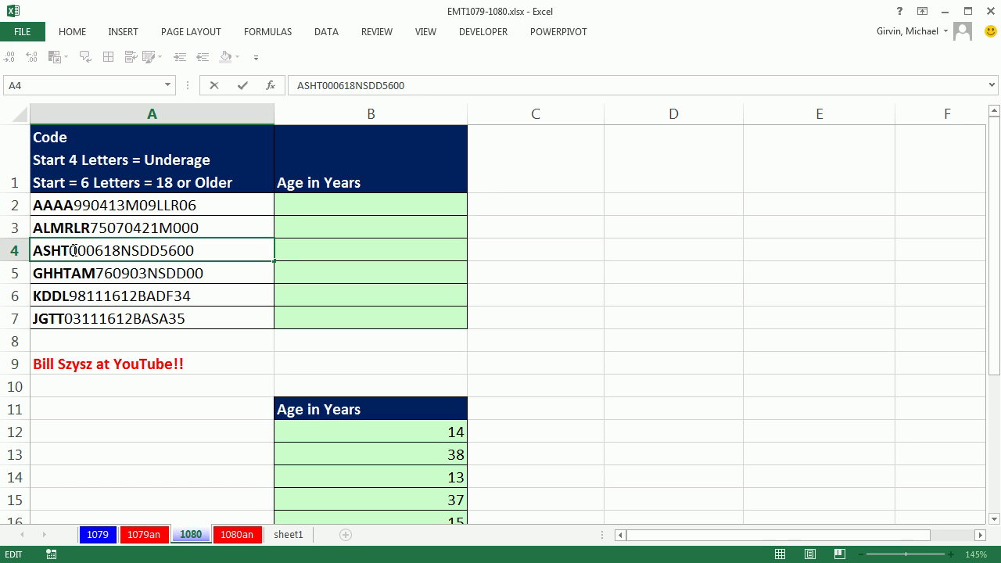
{"action": "left_click_drag", "start_coordinate": [69, 250], "coordinate": [87, 251]}
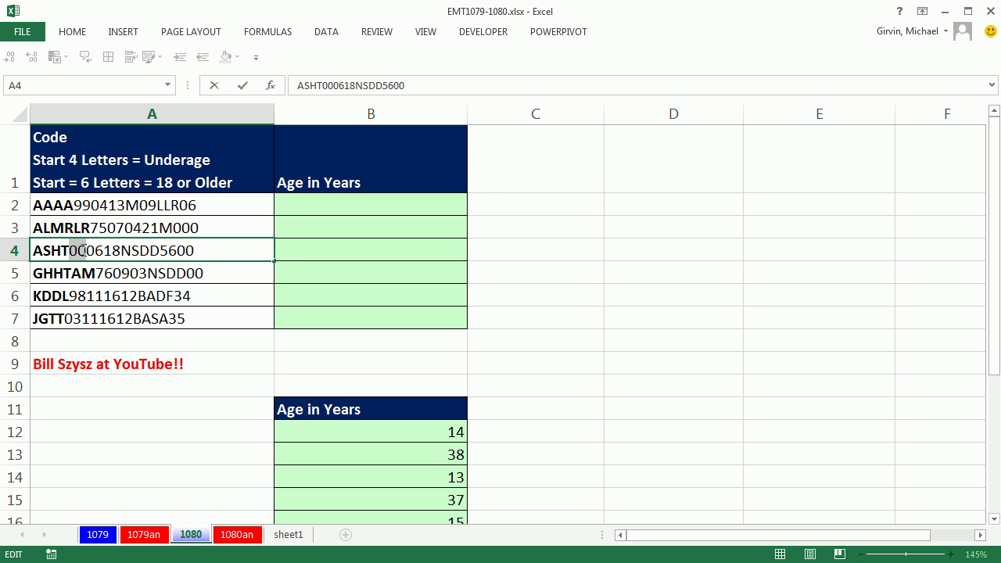
- Enter =MID(A2,5,2) in B2 to extract the two-digit year and fill the formula down to B7
{"action": "left_click", "coordinate": [339, 206]}
{"action": "type", "text": "=mid"}
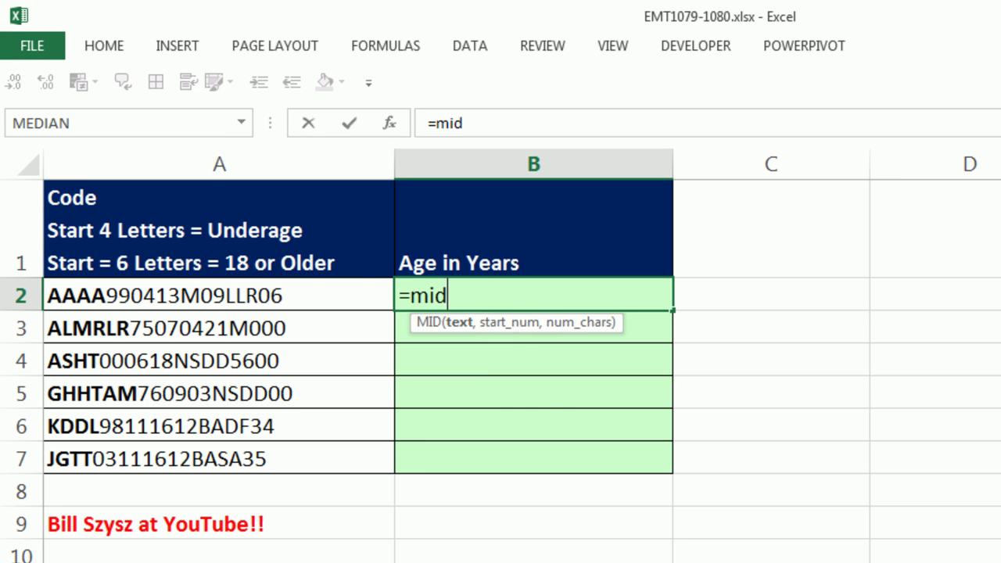
{"action": "key", "text": "Tab"}
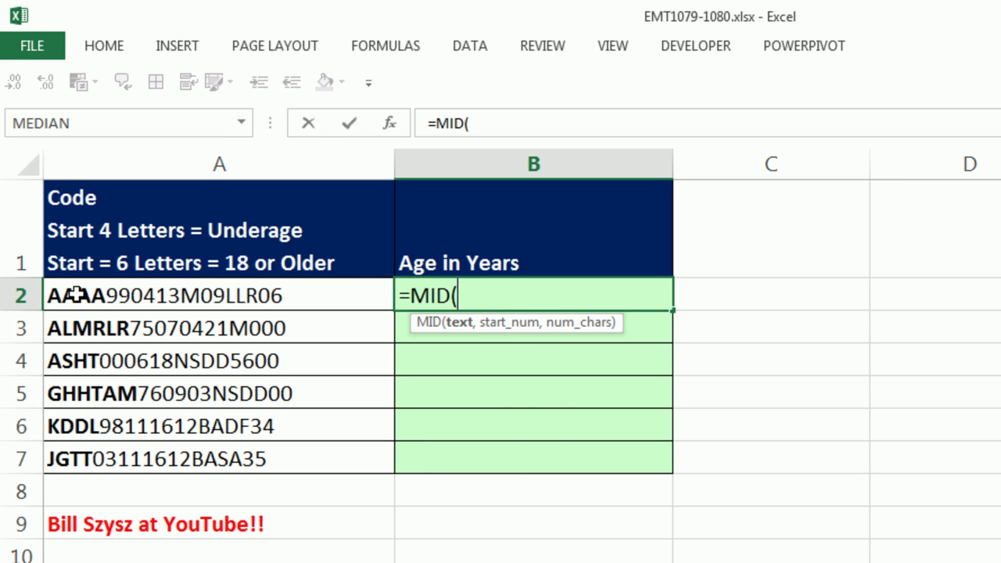
{"action": "left_click", "coordinate": [72, 296]}
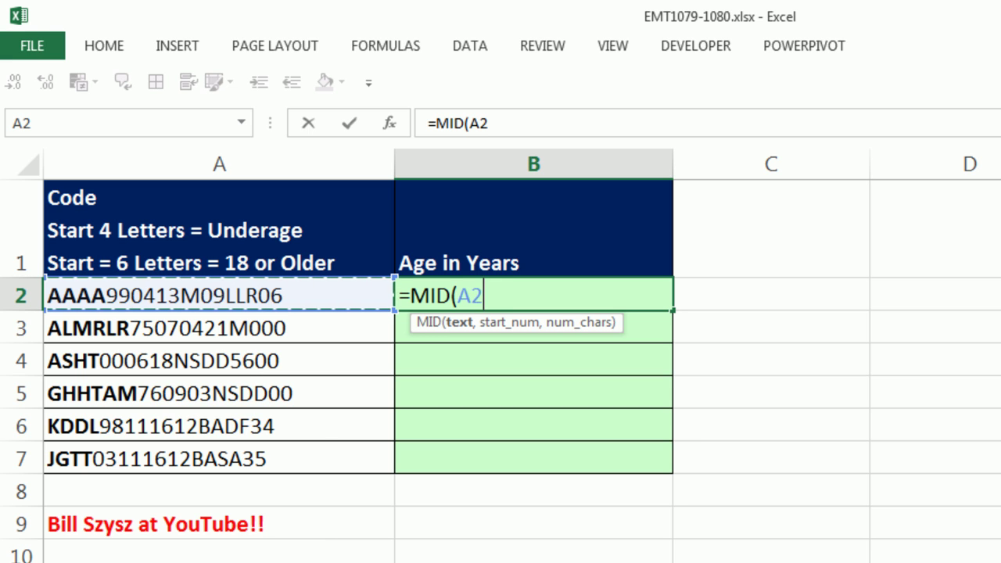
{"action": "type", "text": ",5"}
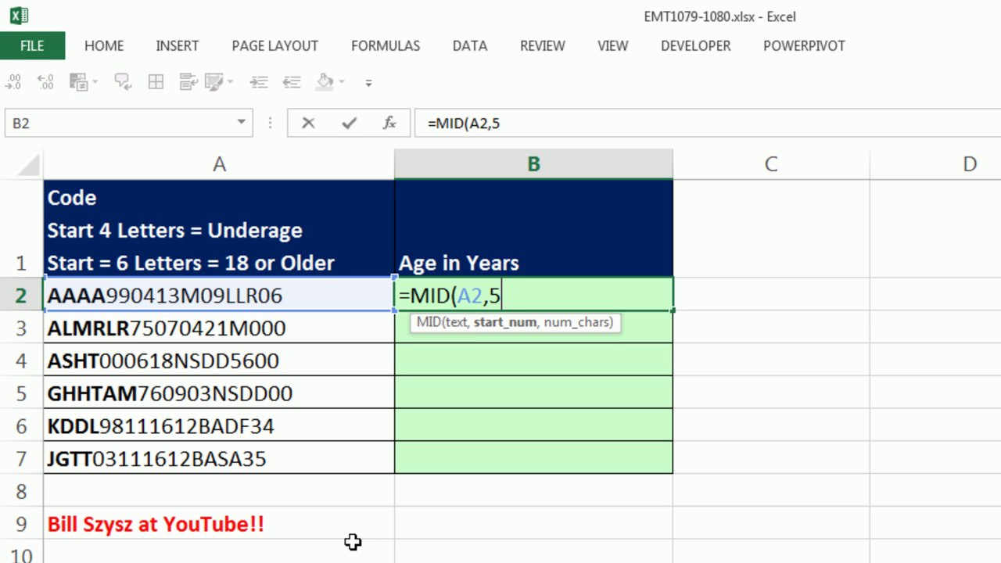
{"action": "type", "text": ",2)"}
{"action": "key", "text": "ctrl+Return"}
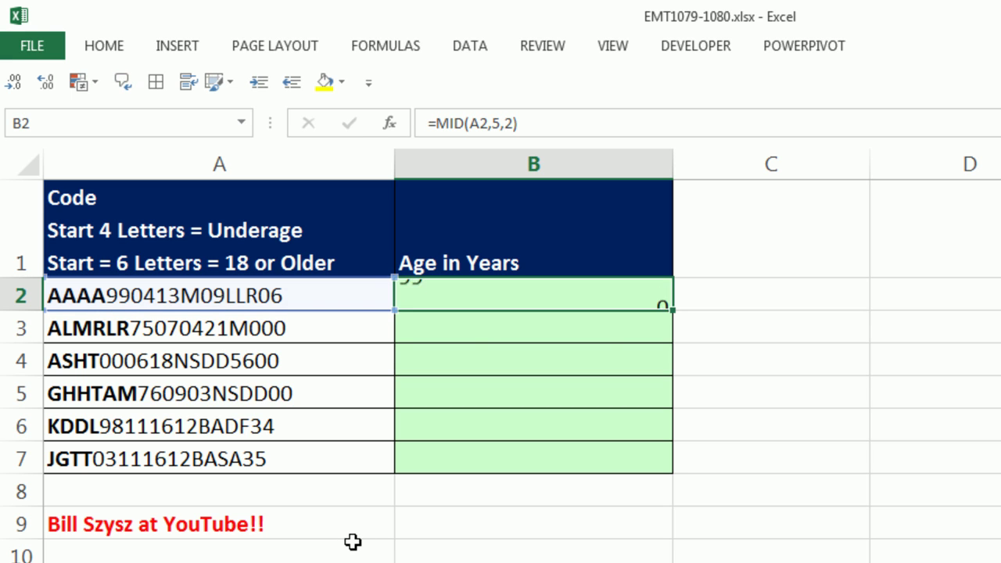
{"action": "double_click", "coordinate": [672, 312]}
{"action": "left_click", "coordinate": [475, 331]}
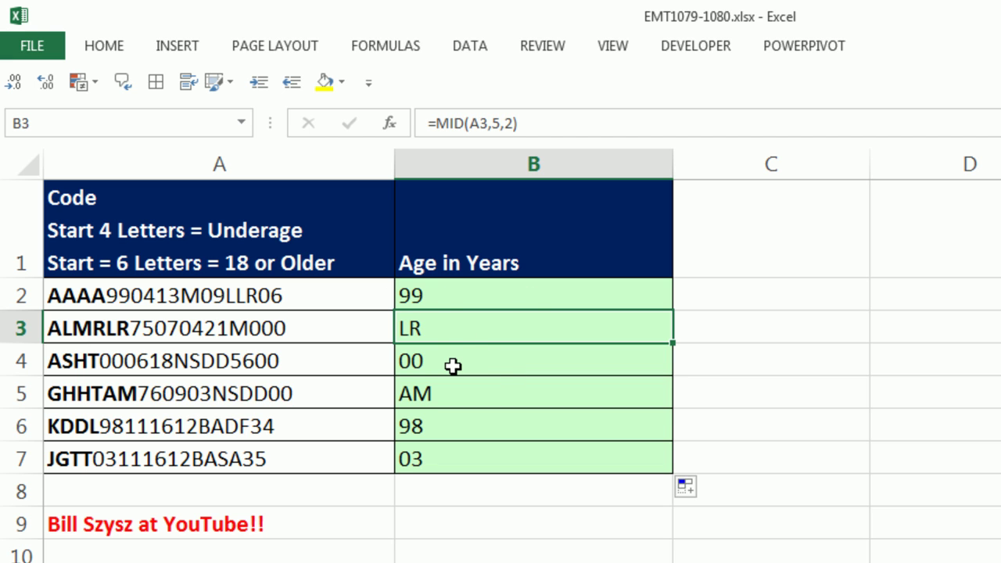
- Append +0 to the MID formula in B2 to convert the year to a number and copy it down to B7
{"action": "double_click", "coordinate": [443, 297]}
{"action": "left_click", "coordinate": [430, 297]}
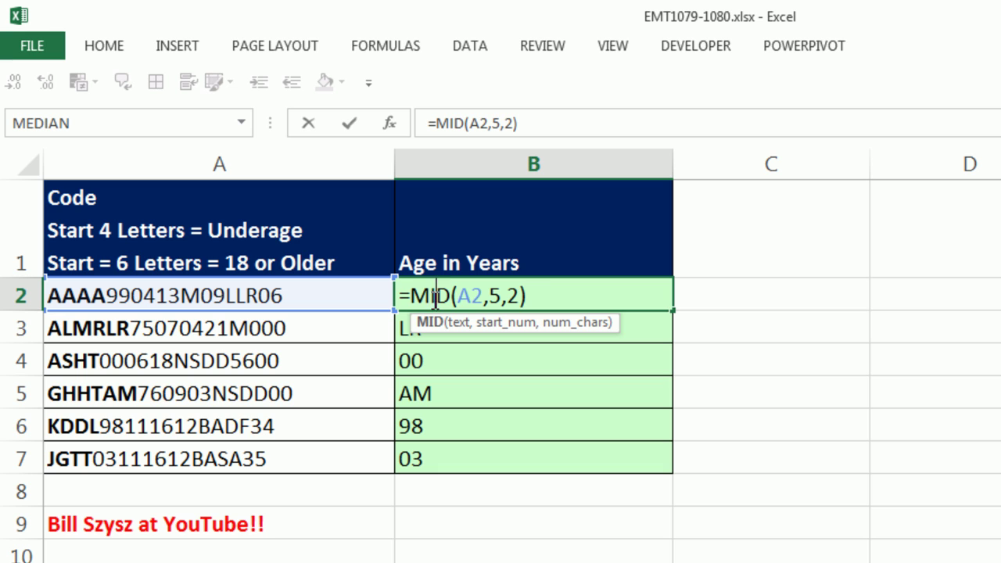
{"action": "left_click", "coordinate": [547, 294]}
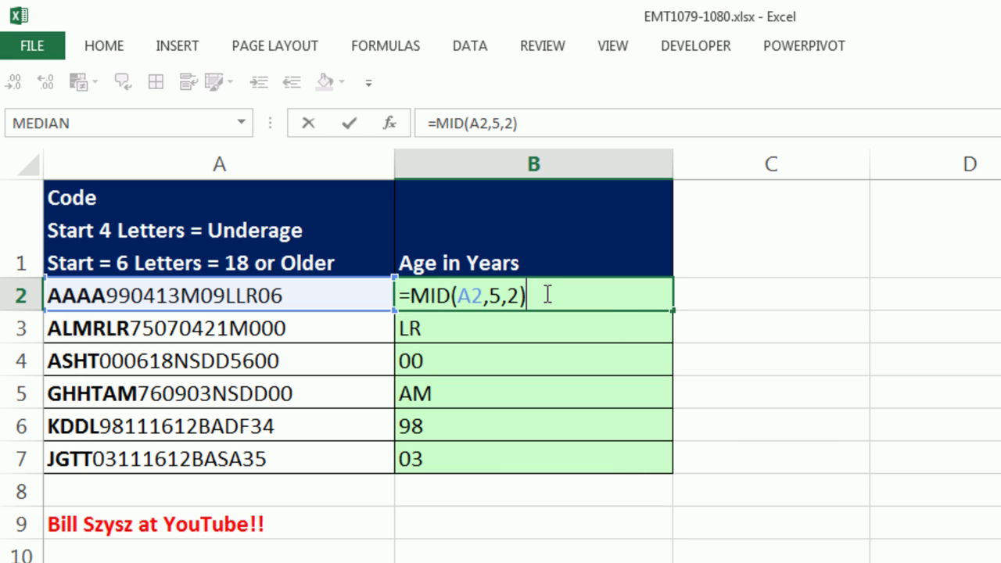
{"action": "type", "text": "+0"}
{"action": "key", "text": "ctrl+Return"}
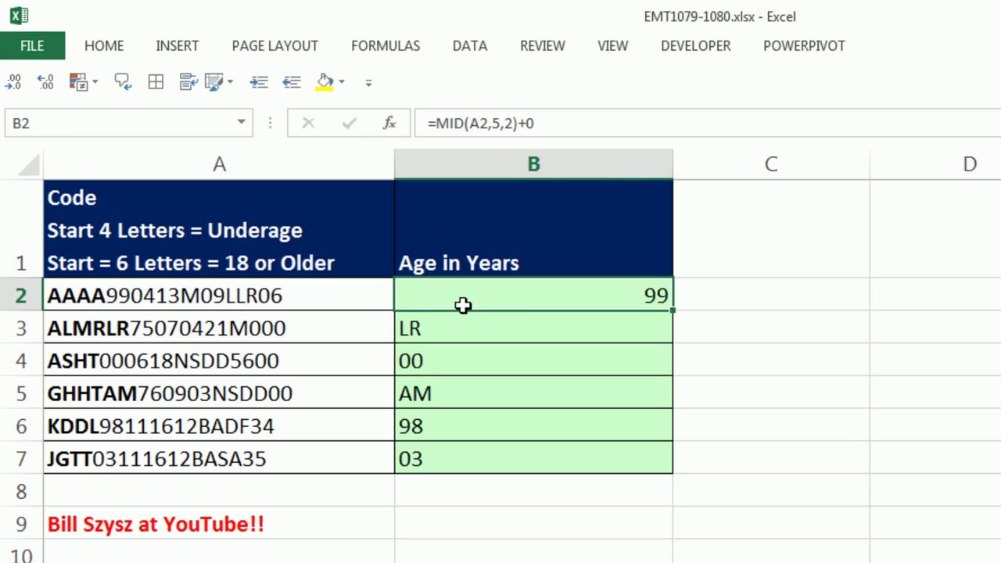
{"action": "double_click", "coordinate": [674, 311]}
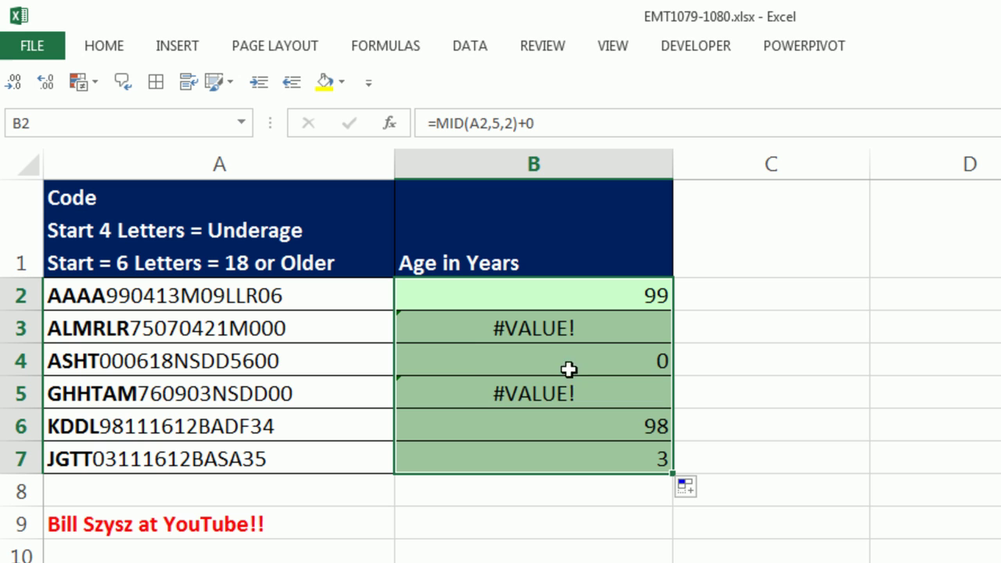
- Change the formula in B2:B7 to =IF(MID(A2,5,2)+0<20,20,19) so it returns the century prefix
{"action": "double_click", "coordinate": [452, 295]}
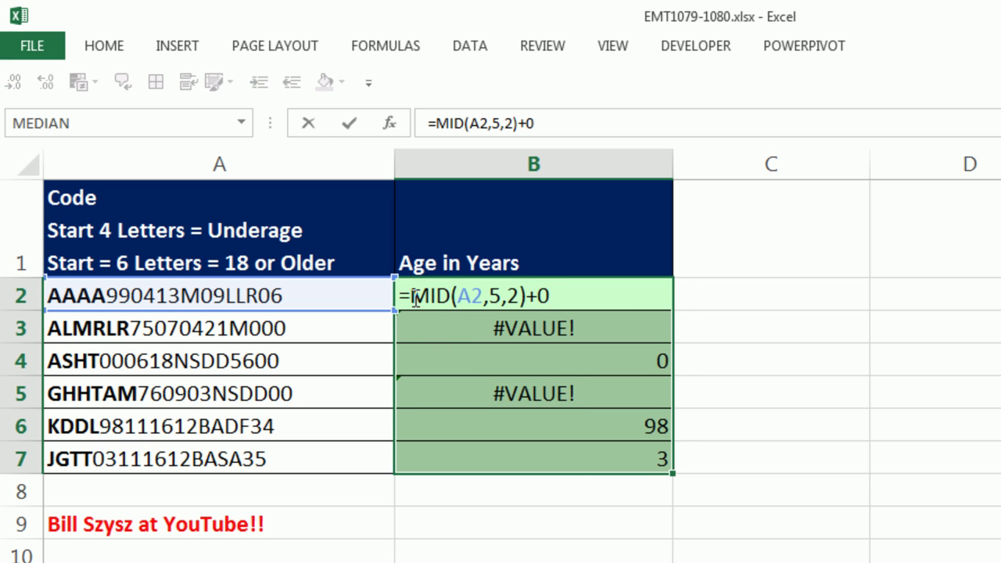
{"action": "type", "text": "IF("}
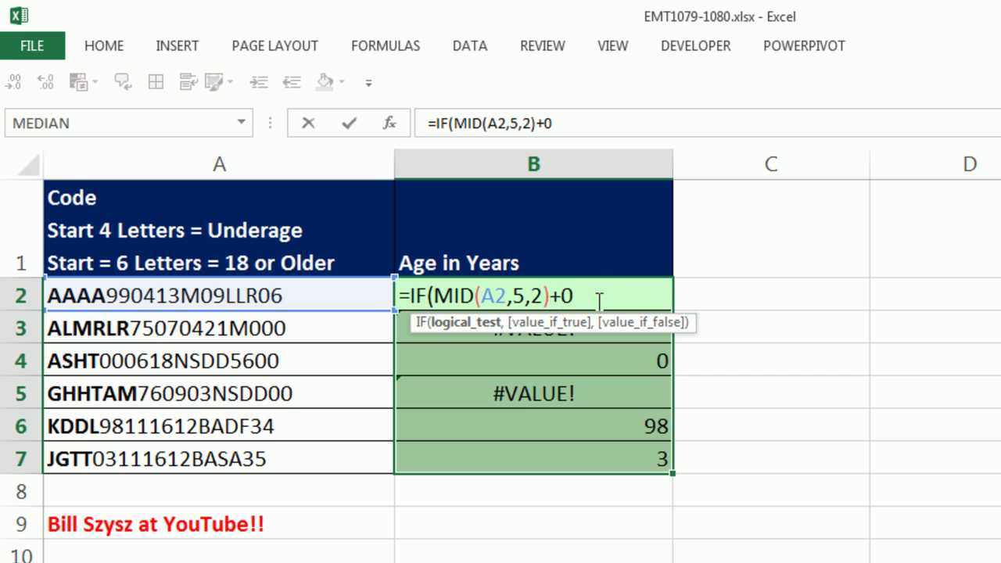
{"action": "left_click", "coordinate": [602, 293]}
{"action": "type", "text": "<20"}
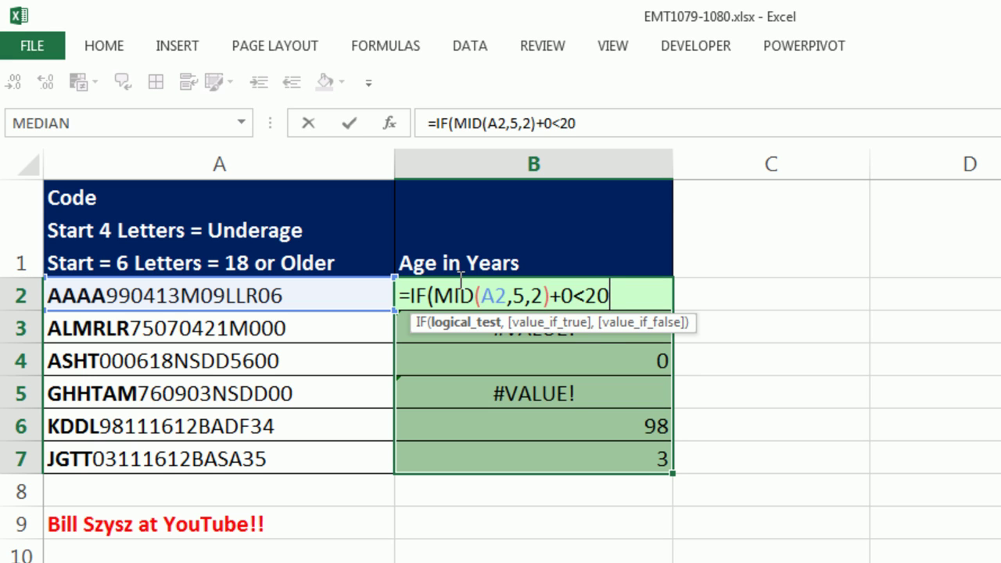
{"action": "type", "text": ","}
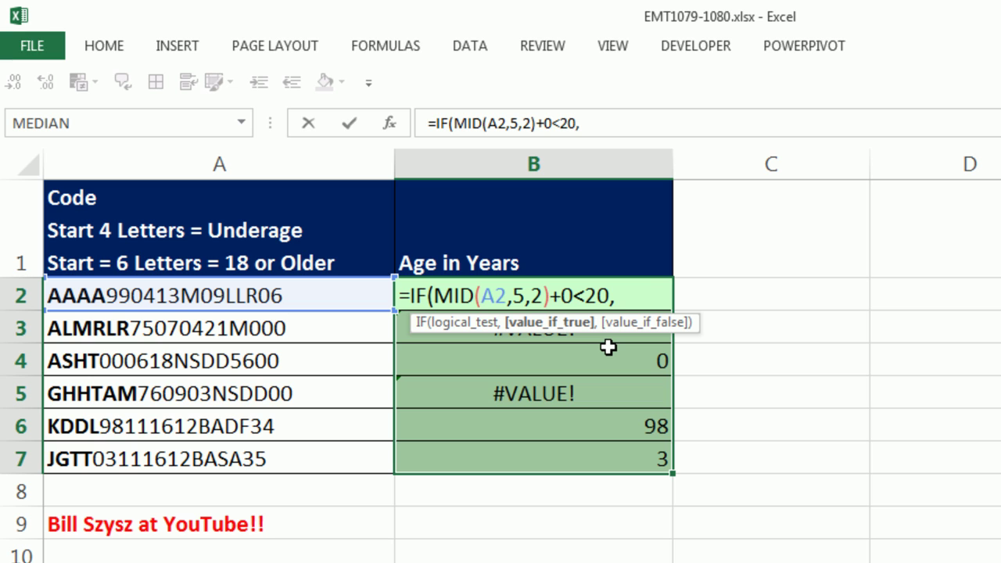
{"action": "type", "text": "20,19"}
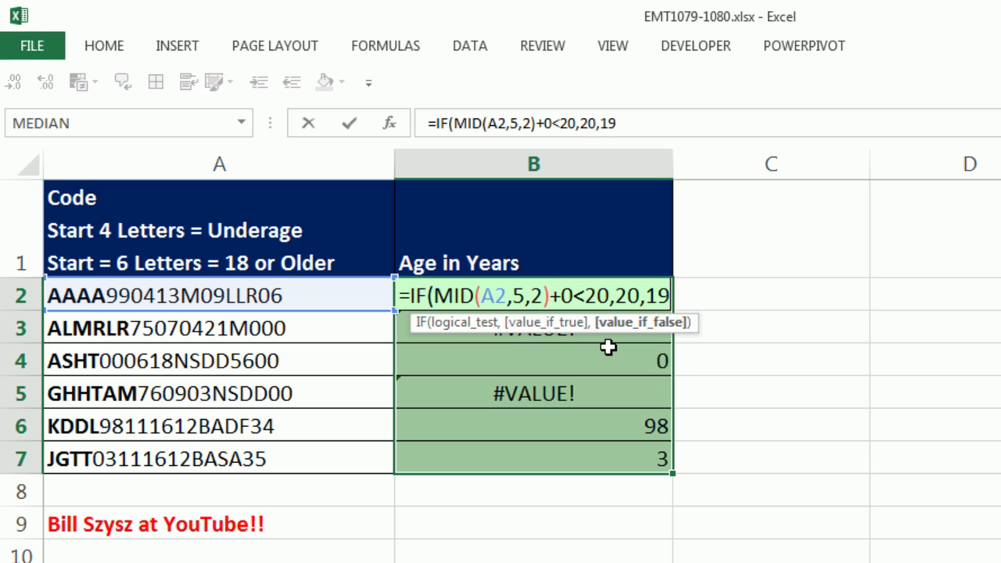
{"action": "type", "text": ")"}
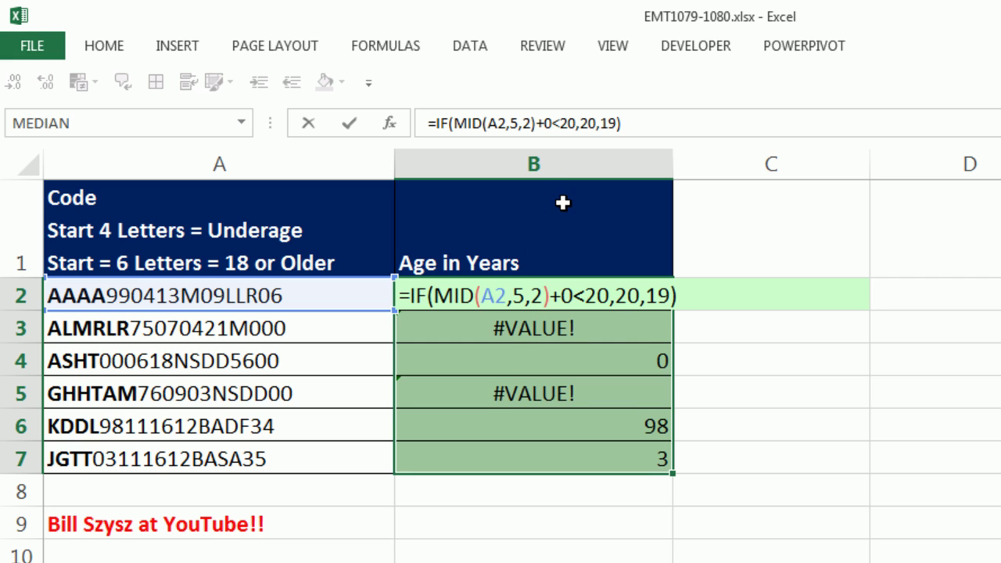
{"action": "key", "text": "ctrl+Return"}
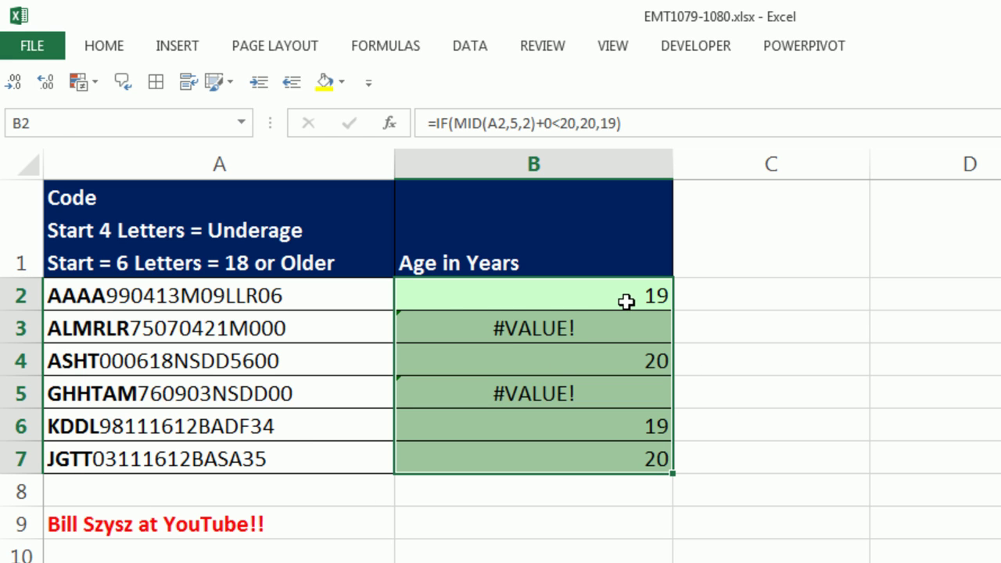
- Append &MID(A2,5,6) to the IF formula throughout B2:B7 to join the century prefix with the six date digits
{"action": "key", "text": "F2"}
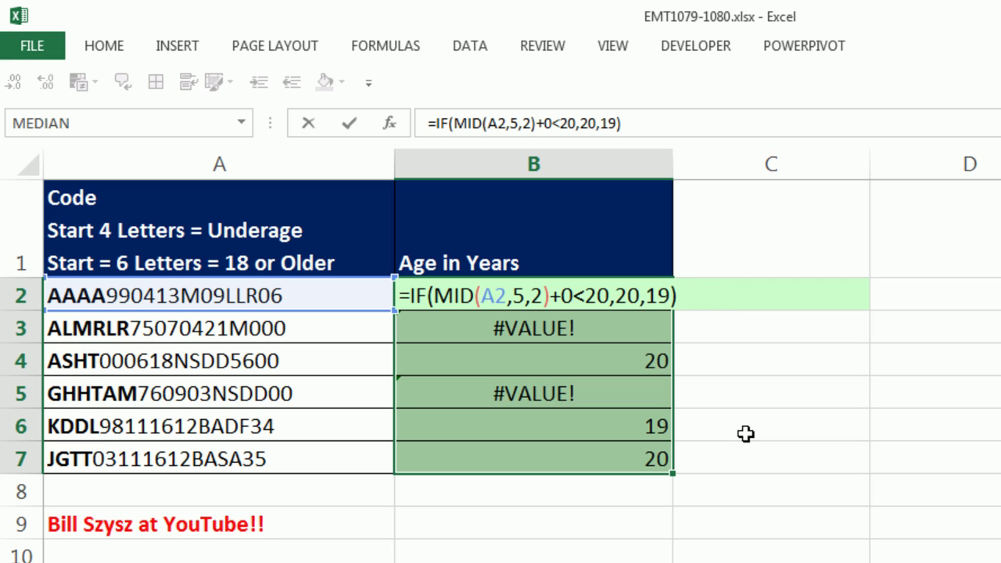
{"action": "type", "text": "&mid"}
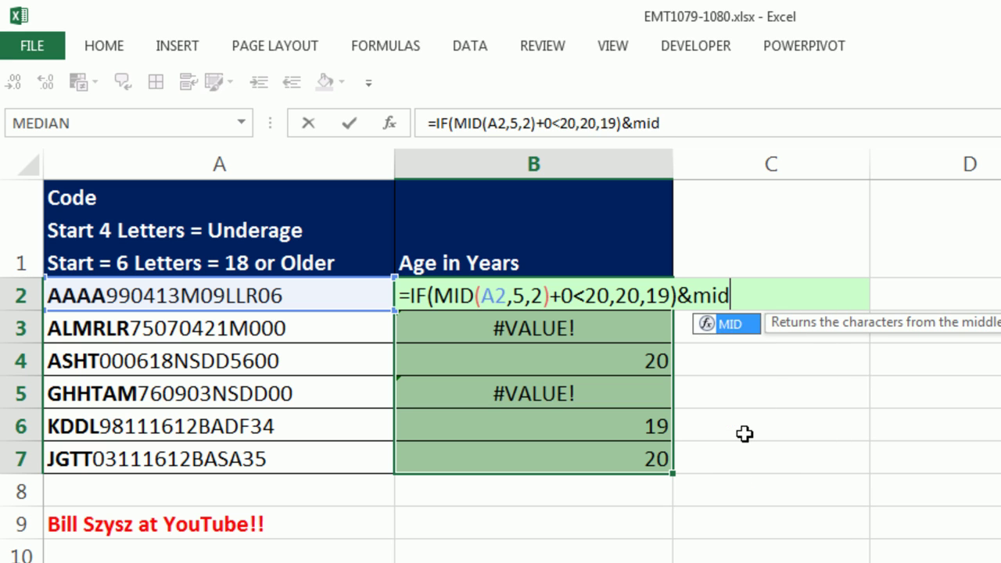
{"action": "key", "text": "Tab"}
{"action": "left_click", "coordinate": [342, 295]}
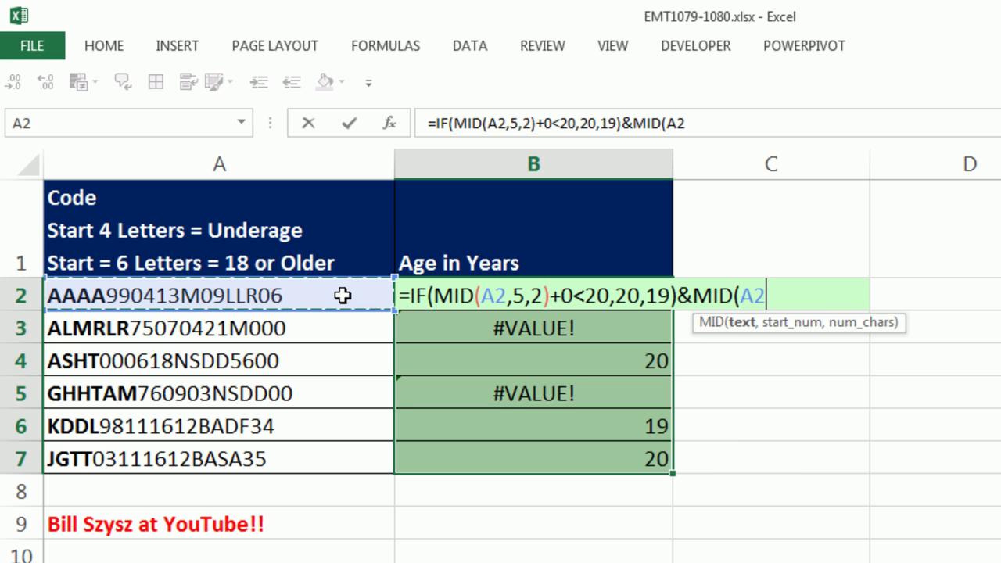
{"action": "type", "text": ",5"}
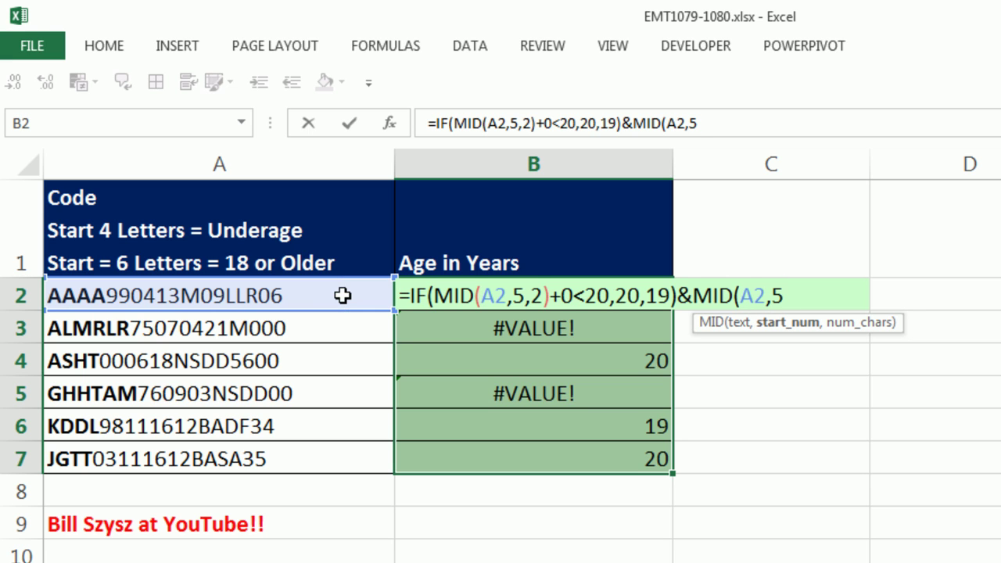
{"action": "type", "text": ","}
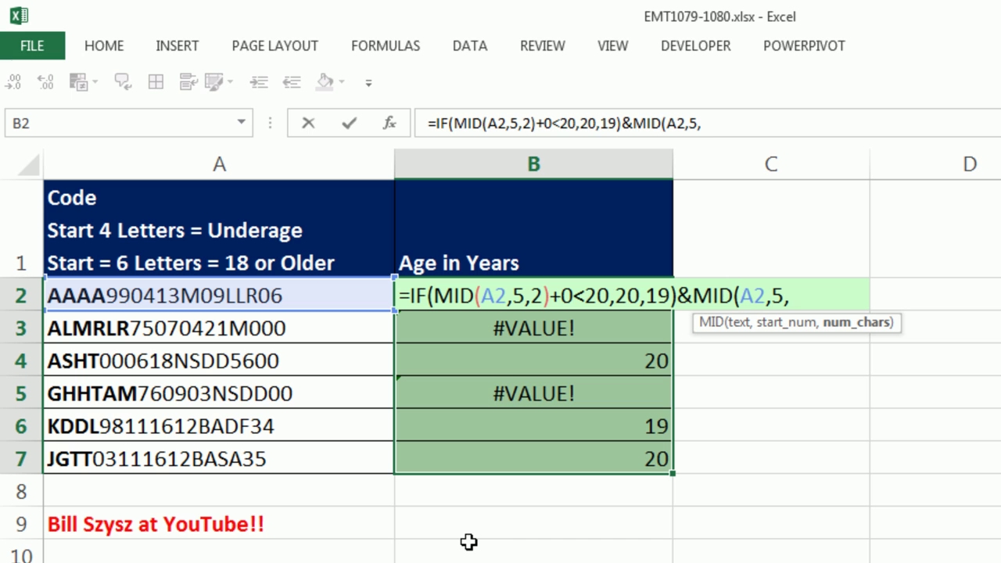
{"action": "type", "text": "6)"}
{"action": "key", "text": "ctrl+Return"}
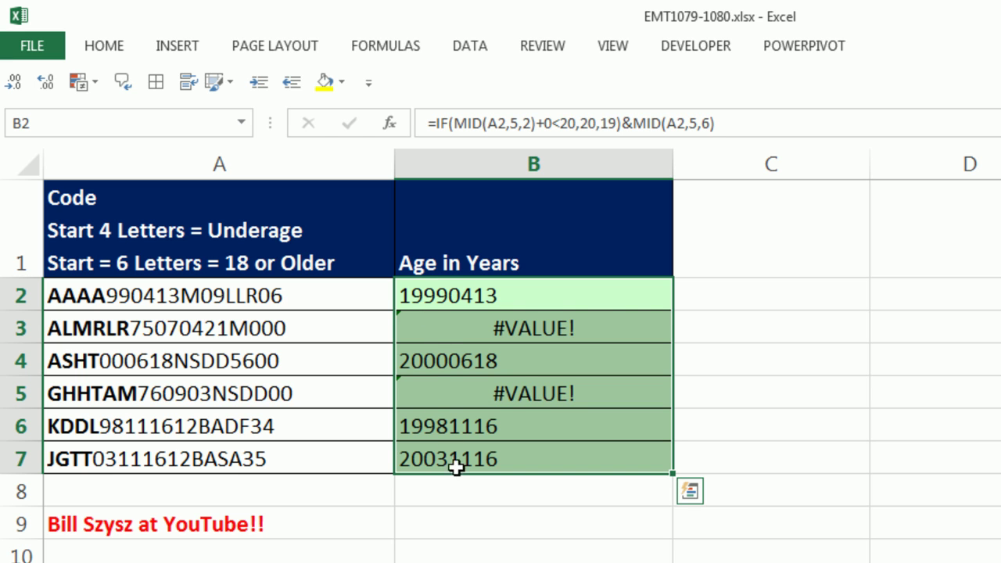
- Insert a TEXT function in front of the IF expression in B2's formula, keeping the existing expression as its value
{"action": "key", "text": "F2"}
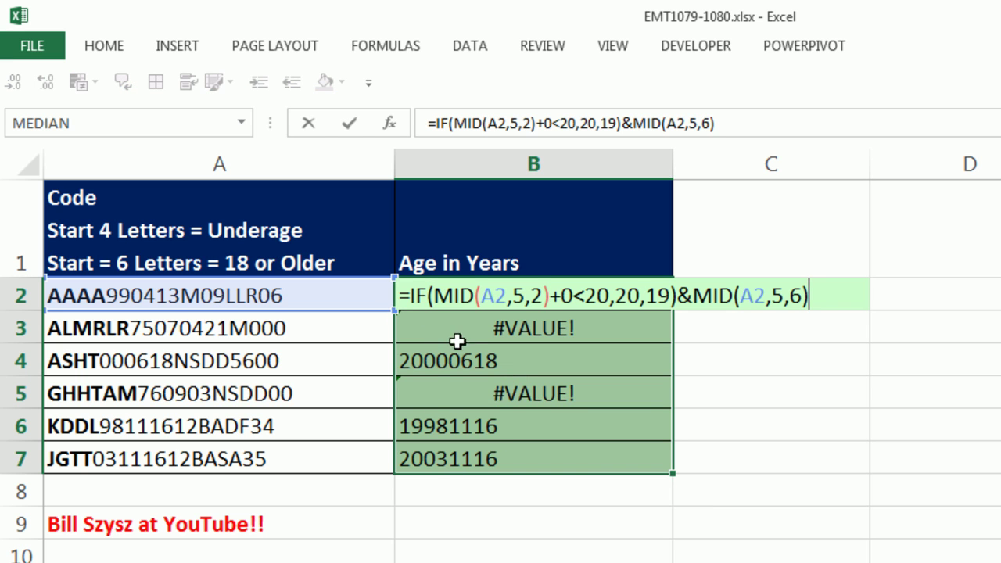
{"action": "key", "text": "Home"}
{"action": "key", "text": "Right"}
{"action": "type", "text": "text"}
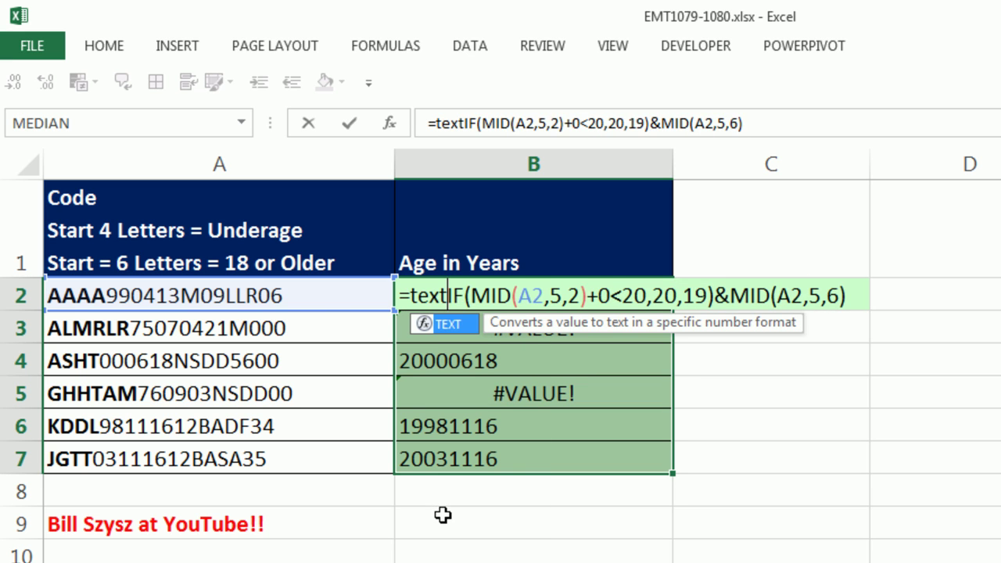
{"action": "key", "text": "Tab"}
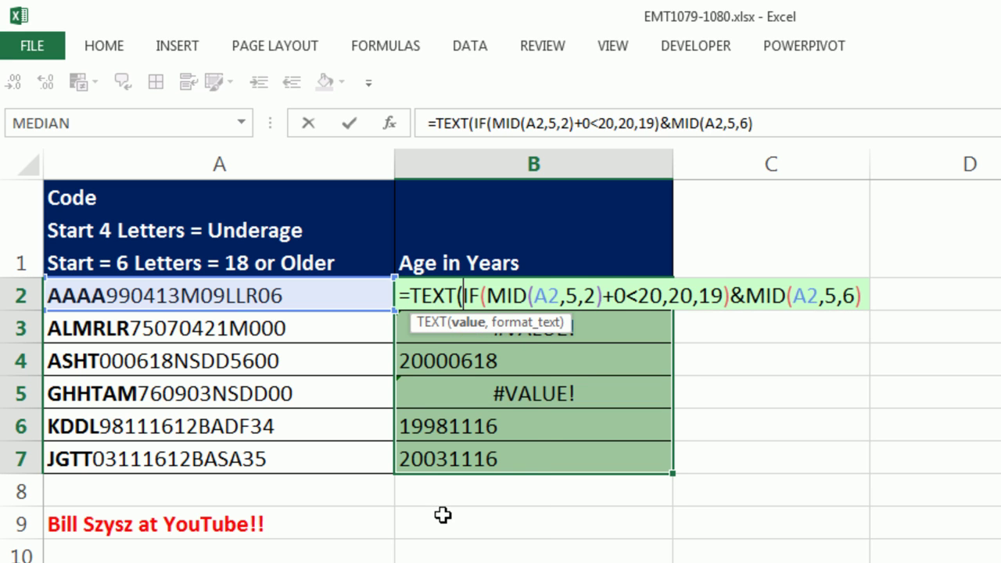
{"action": "left_click", "coordinate": [867, 297]}
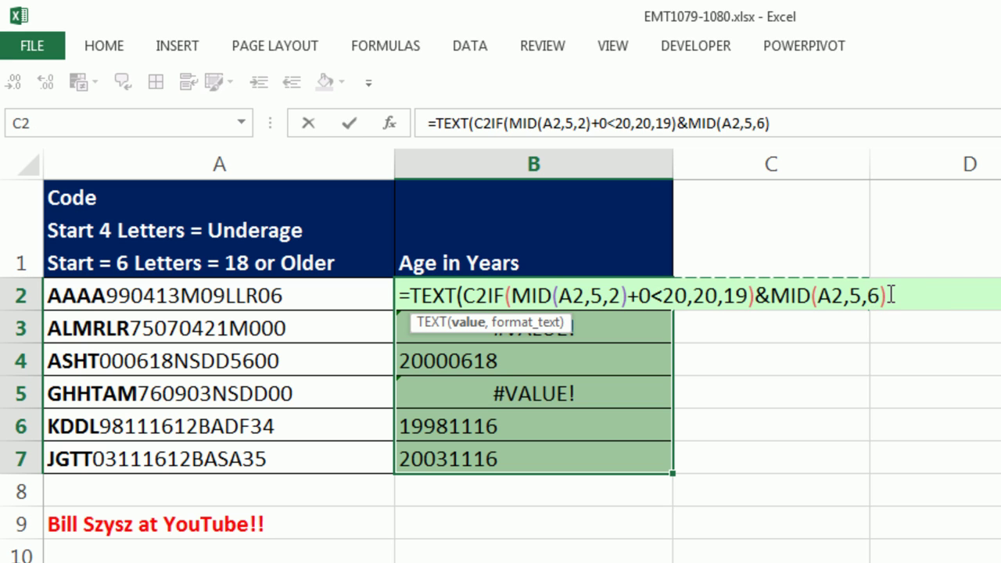
{"action": "key", "text": "BackSpace"}
{"action": "key", "text": "BackSpace"}
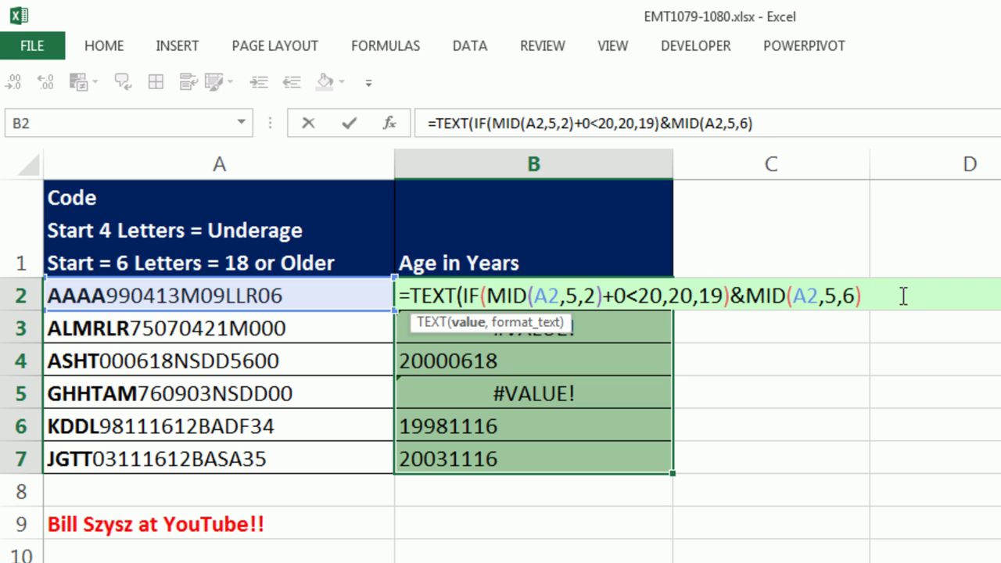
- Complete the TEXT function with the format "0000-00-00" and enter the formula throughout B2:B7
{"action": "left_click", "coordinate": [888, 298]}
{"action": "type", "text": ","}
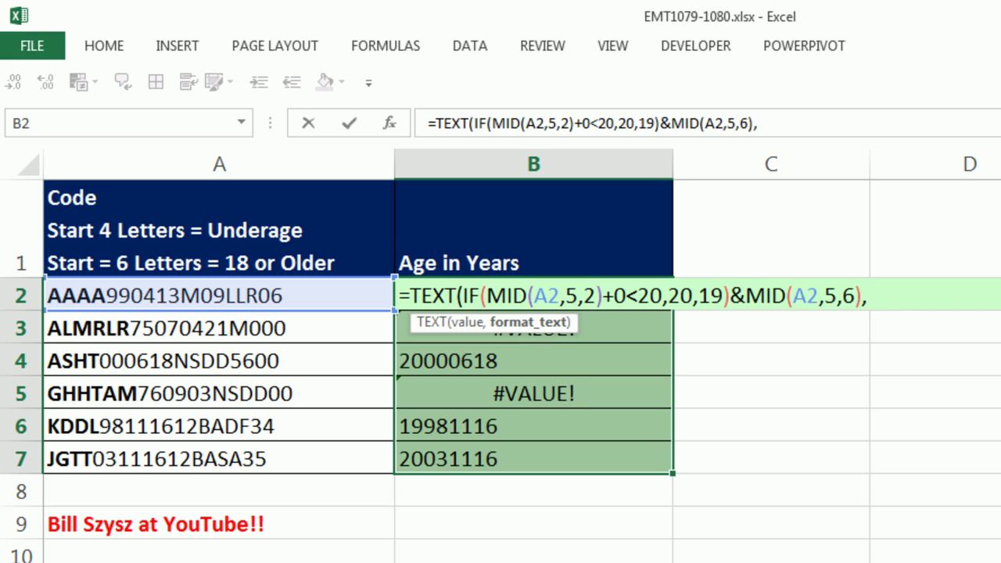
{"action": "type", "text": "\"0000-00"}
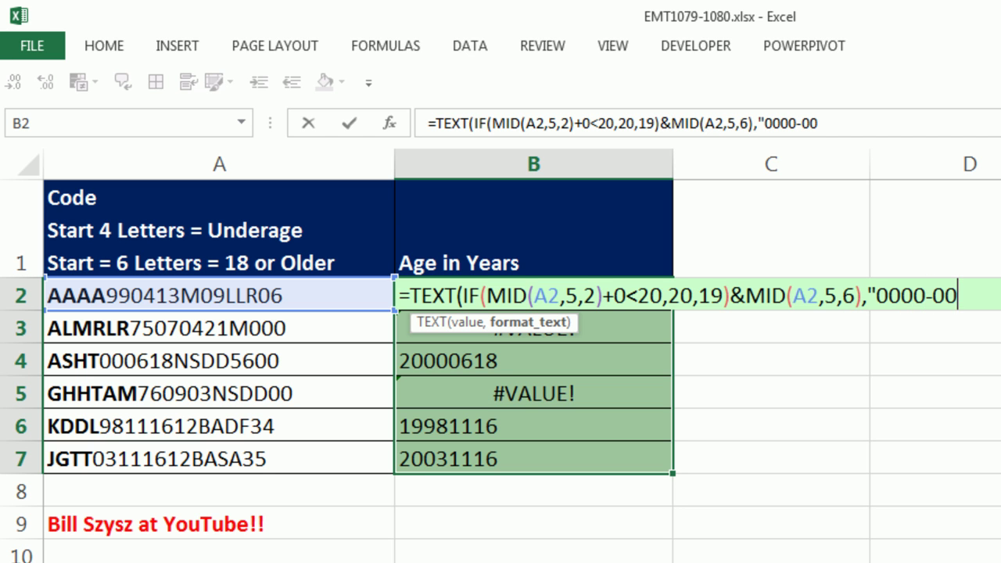
{"action": "type", "text": "-00\""}
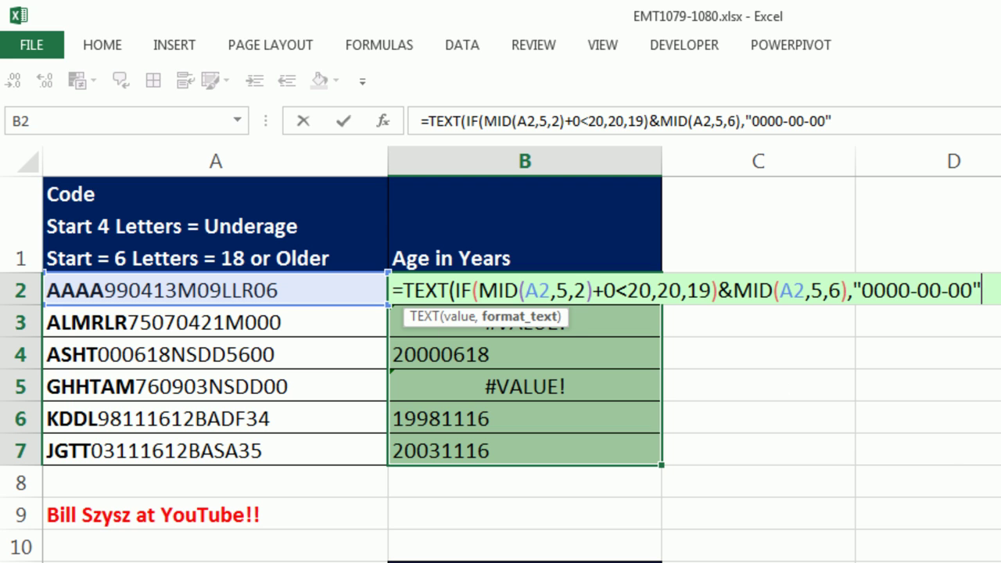
{"action": "type", "text": ")"}
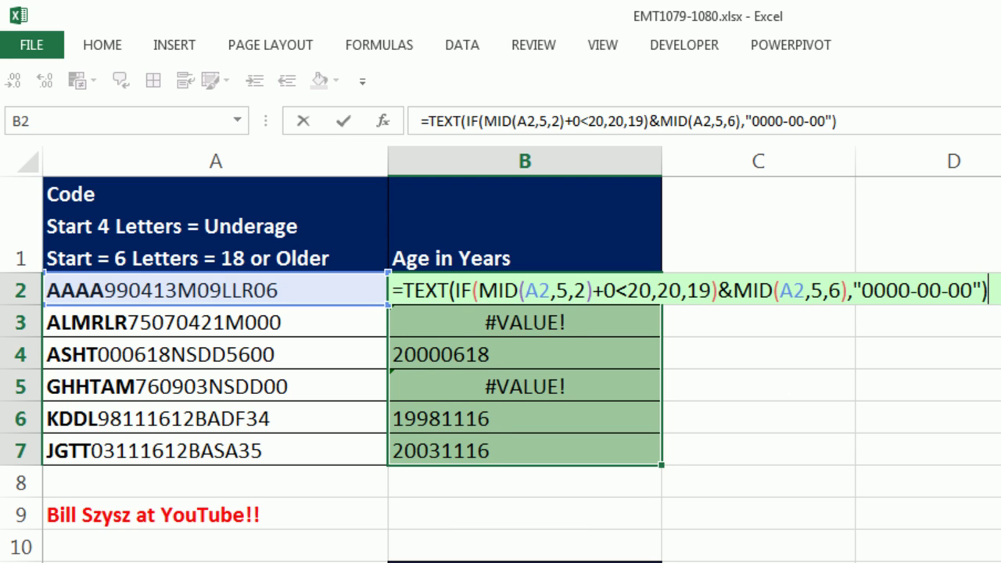
{"action": "key", "text": "ctrl+Return"}
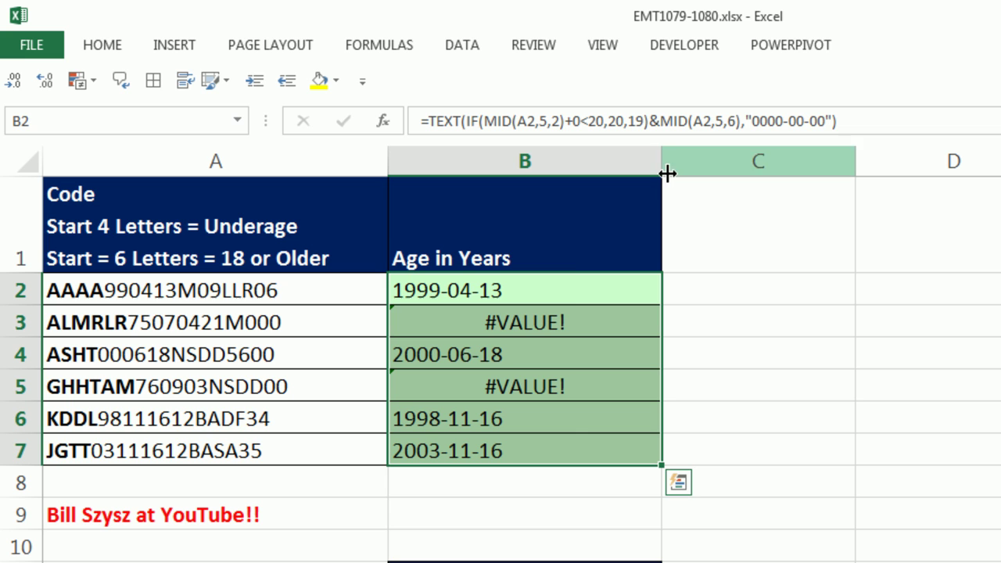
- Append +0 to the TEXT formula throughout B2:B7 to convert the text dates to serial numbers
{"action": "key", "text": "F2"}
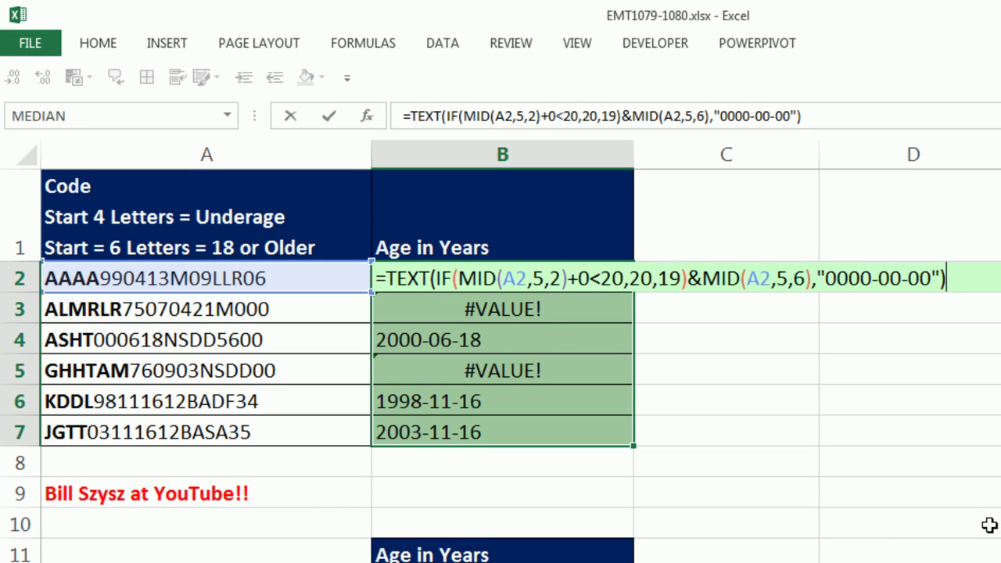
{"action": "type", "text": "+0"}
{"action": "key", "text": "ctrl+Return"}
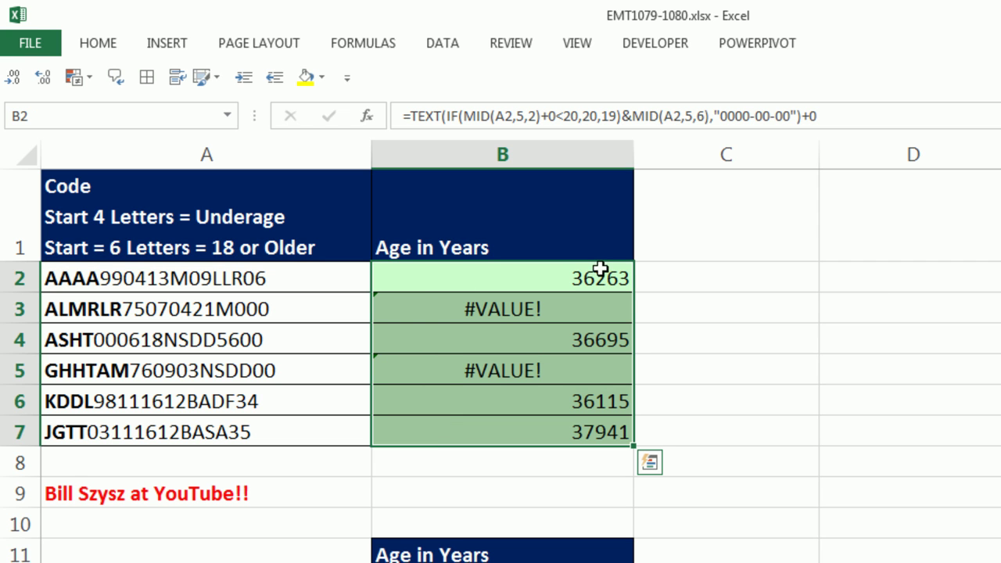
- Format B2:B7 as Date to check the serial numbers, and restore the General number format
{"action": "key", "text": "ctrl+1"}
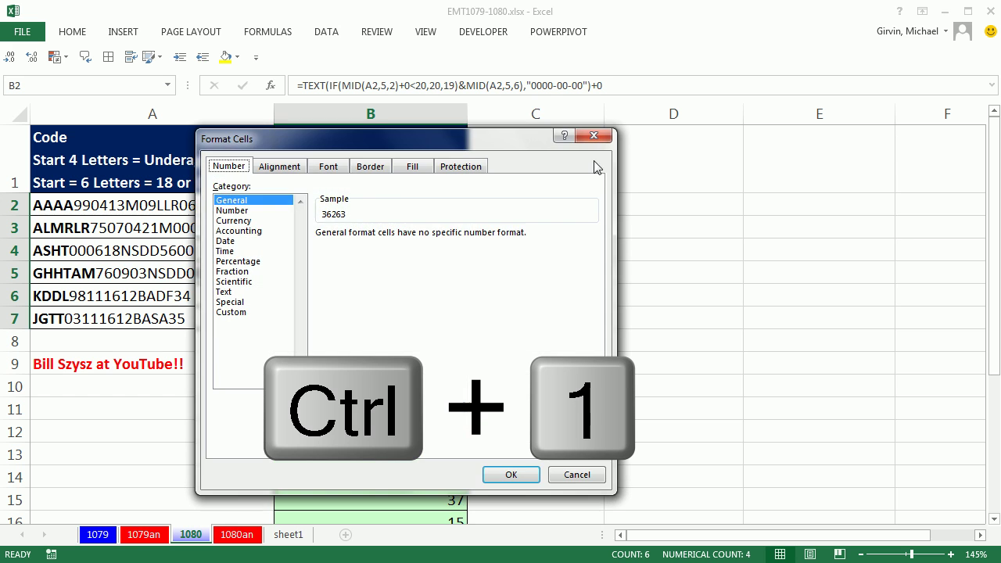
{"action": "left_click", "coordinate": [225, 241]}
{"action": "left_click", "coordinate": [511, 474]}
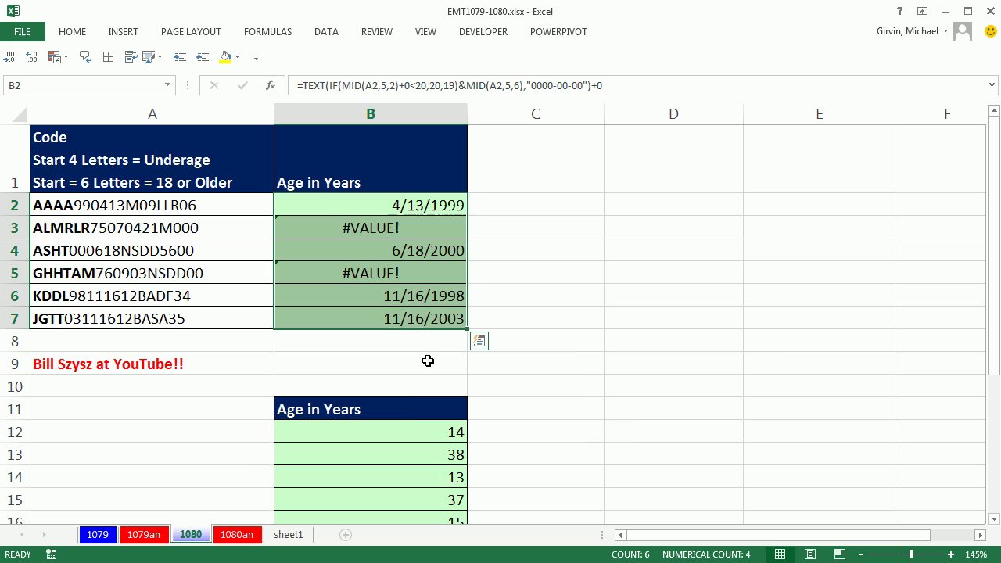
{"action": "key", "text": "ctrl+shift+grave"}
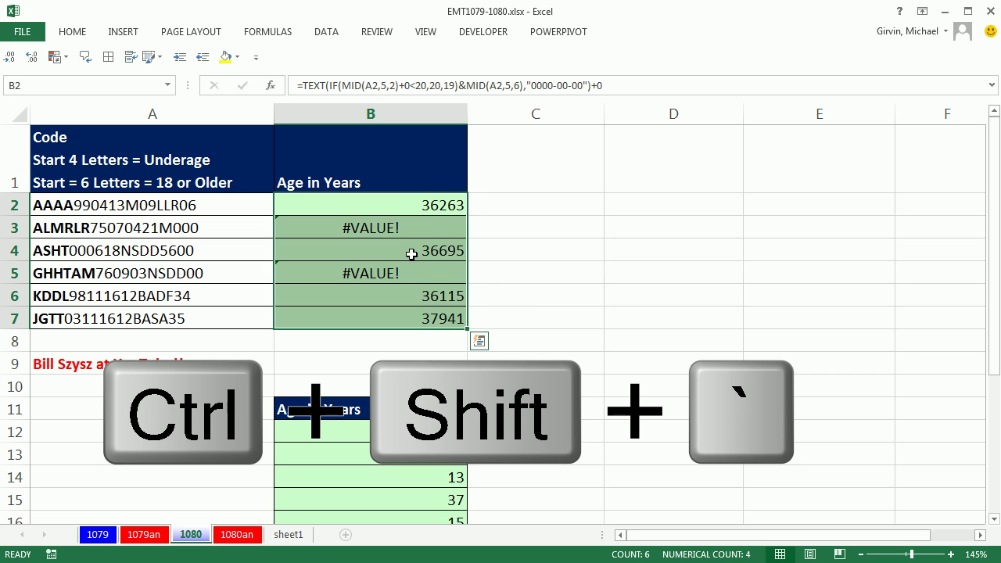
- Insert an outer IF function in front of the TEXT expression in B2's formula
{"action": "key", "text": "F2"}
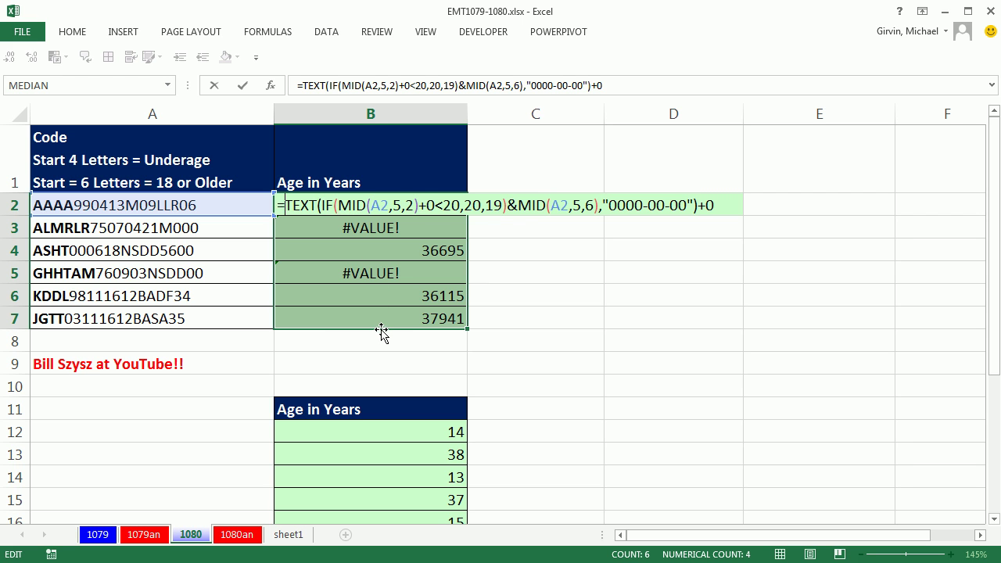
{"action": "left_click_drag", "start_coordinate": [285, 205], "coordinate": [680, 237]}
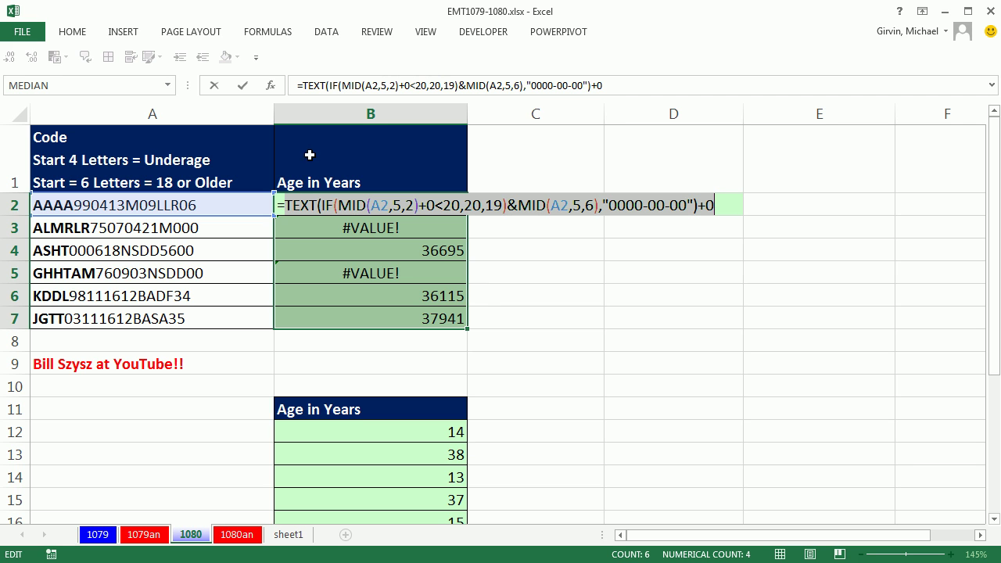
{"action": "left_click", "coordinate": [286, 205]}
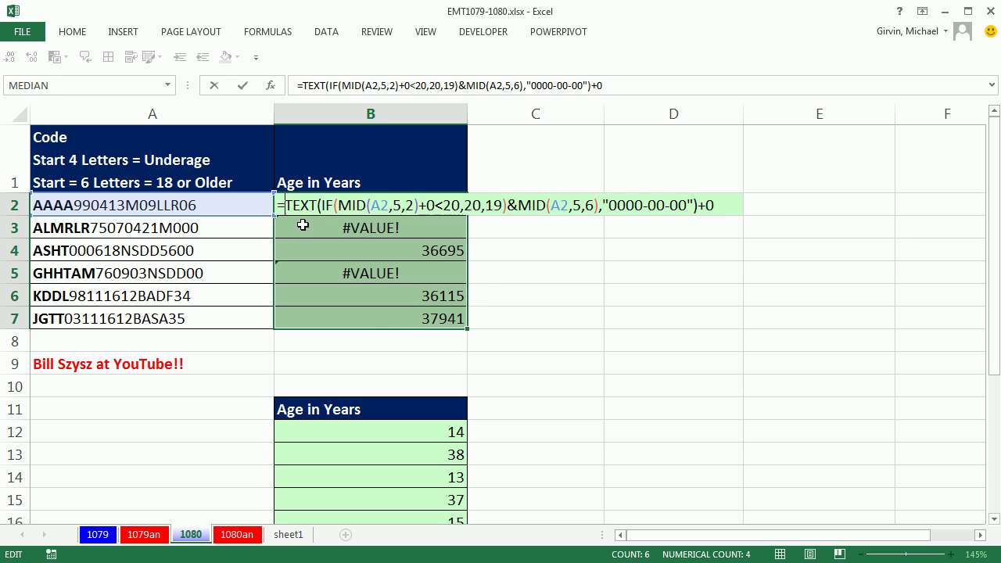
{"action": "type", "text": "if"}
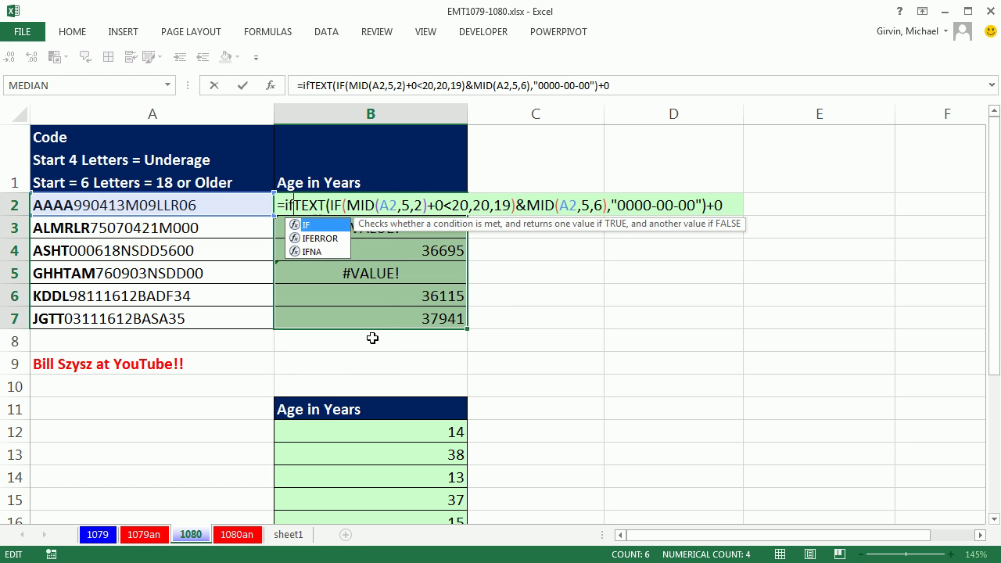
{"action": "key", "text": "Tab"}
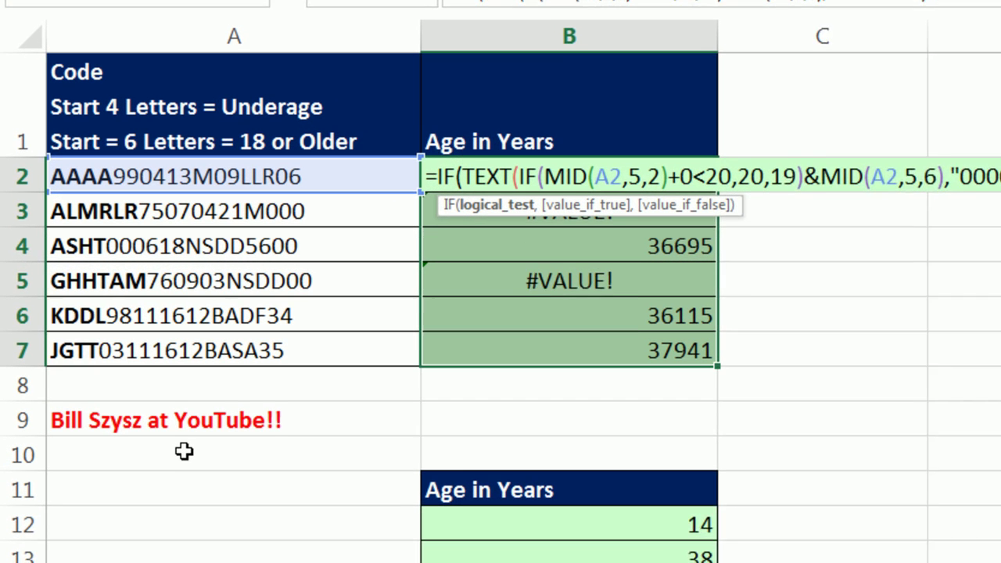
- Enter ISNUMBER(MID(A2,5,1)+0) as the outer IF's logical test, leaving the TEXT expression as the value if true
{"action": "type", "text": "is"}
{"action": "key", "text": "Down"}
{"action": "key", "text": "Down"}
{"action": "key", "text": "Tab"}
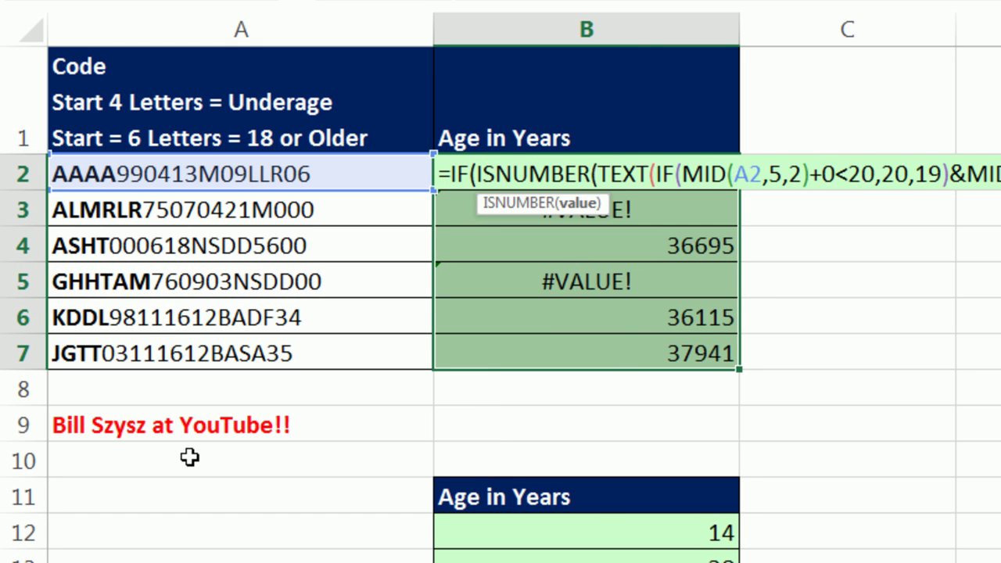
{"action": "type", "text": "mi"}
{"action": "key", "text": "Tab"}
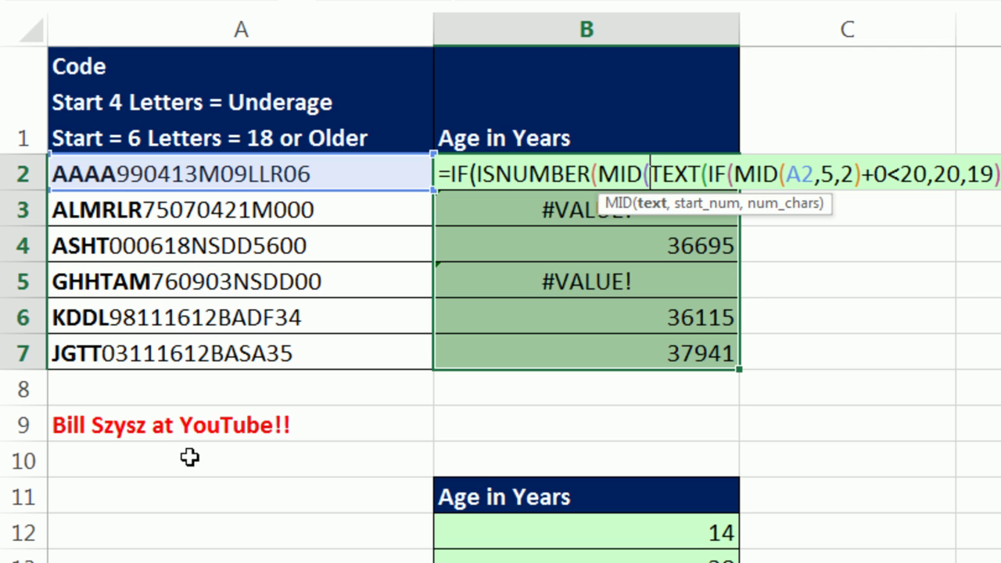
{"action": "left_click", "coordinate": [114, 175]}
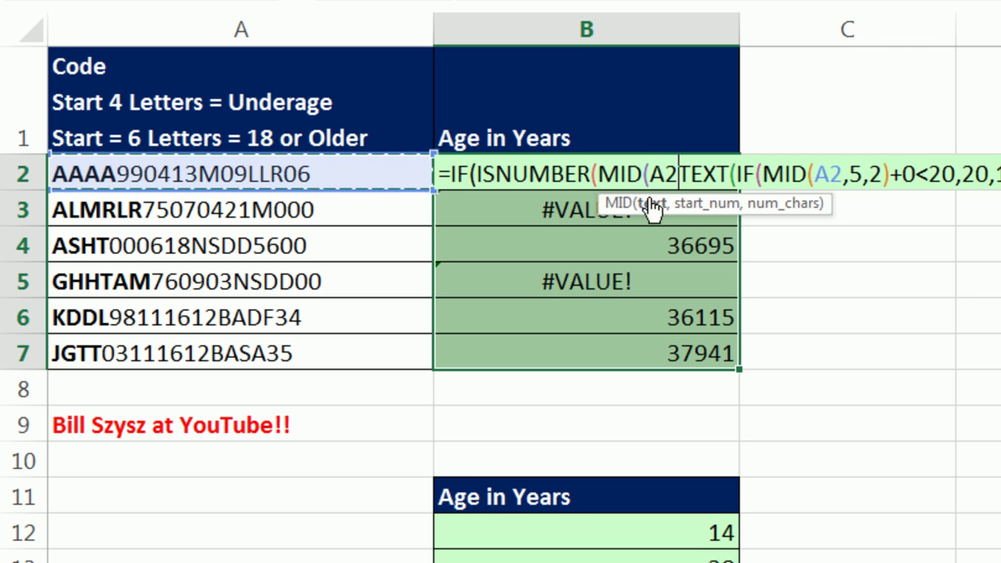
{"action": "type", "text": ",5,1"}
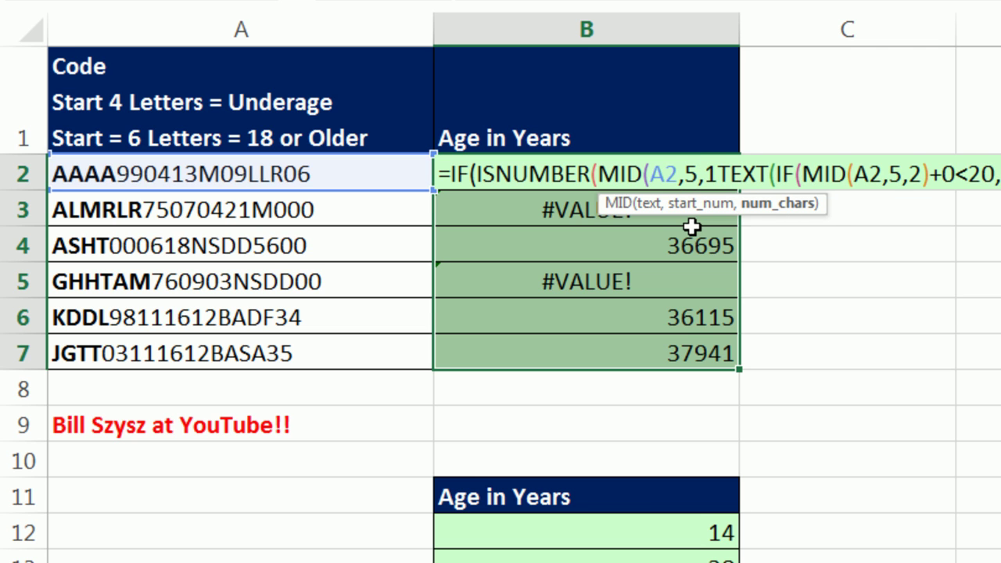
{"action": "type", "text": ")+0"}
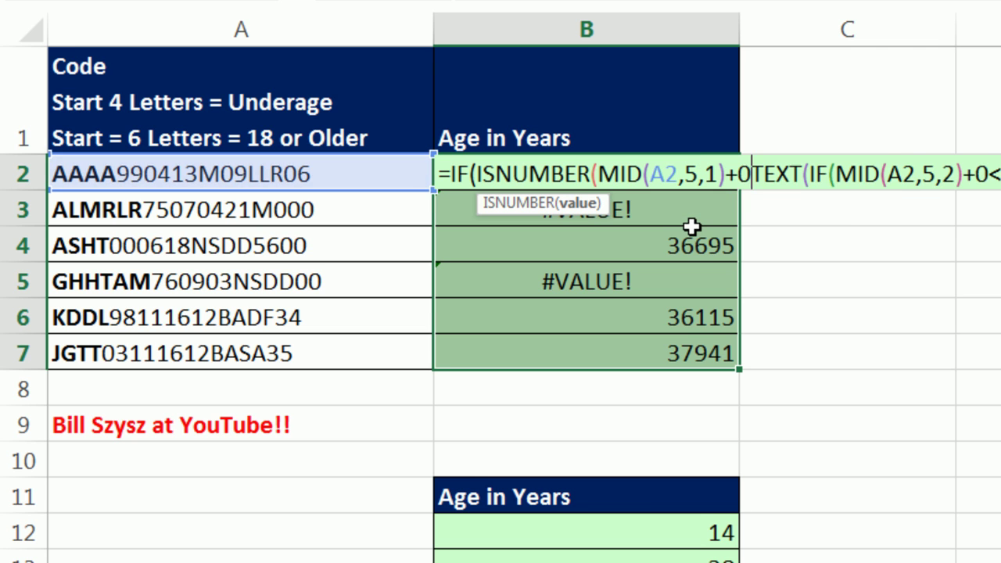
{"action": "type", "text": ")"}
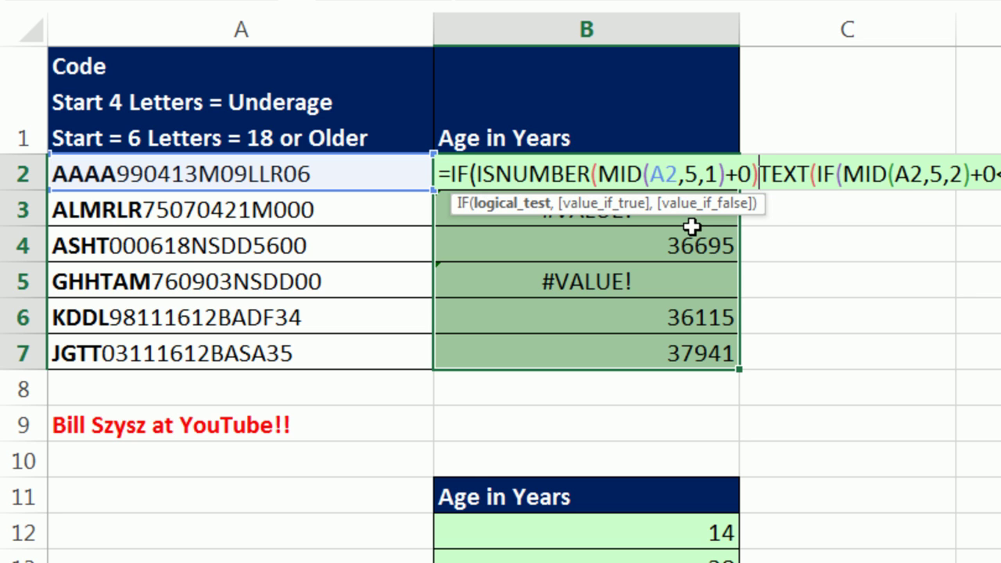
{"action": "type", "text": ","}
{"action": "left_click", "coordinate": [518, 204]}
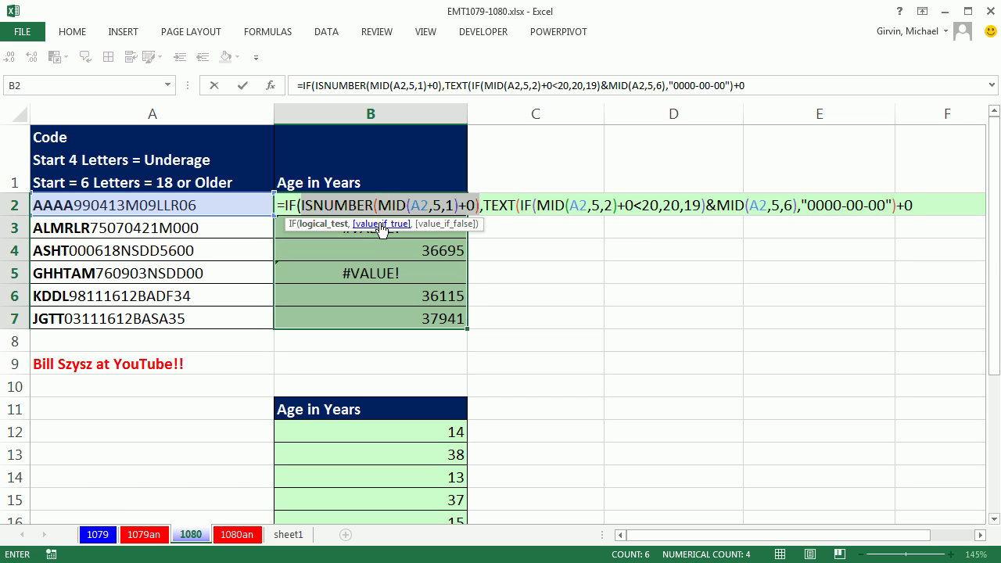
- Copy the outer IF's value-if-true expression and paste it after a comma as the value if false
{"action": "left_click", "coordinate": [382, 225]}
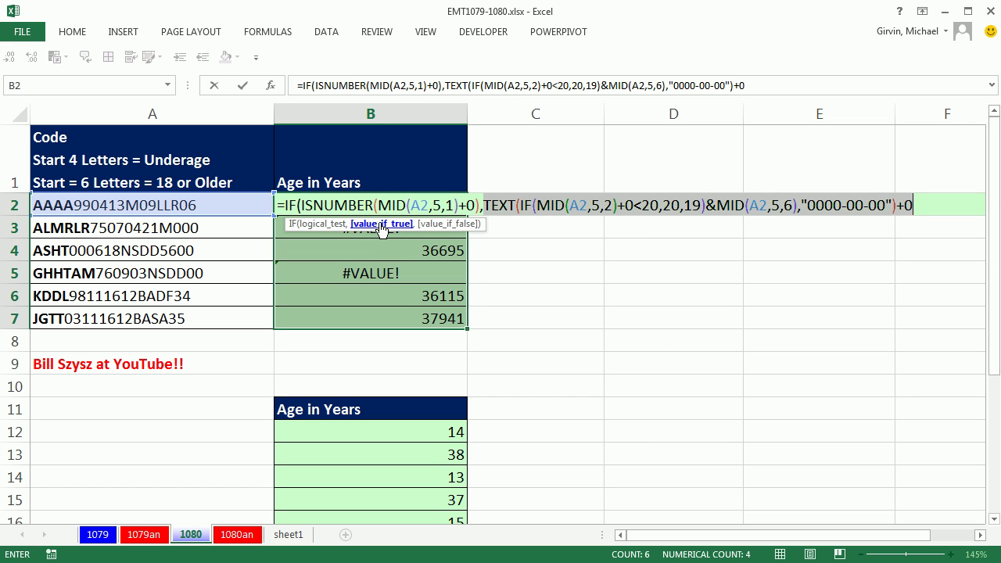
{"action": "key", "text": "ctrl+c"}
{"action": "left_click", "coordinate": [933, 204]}
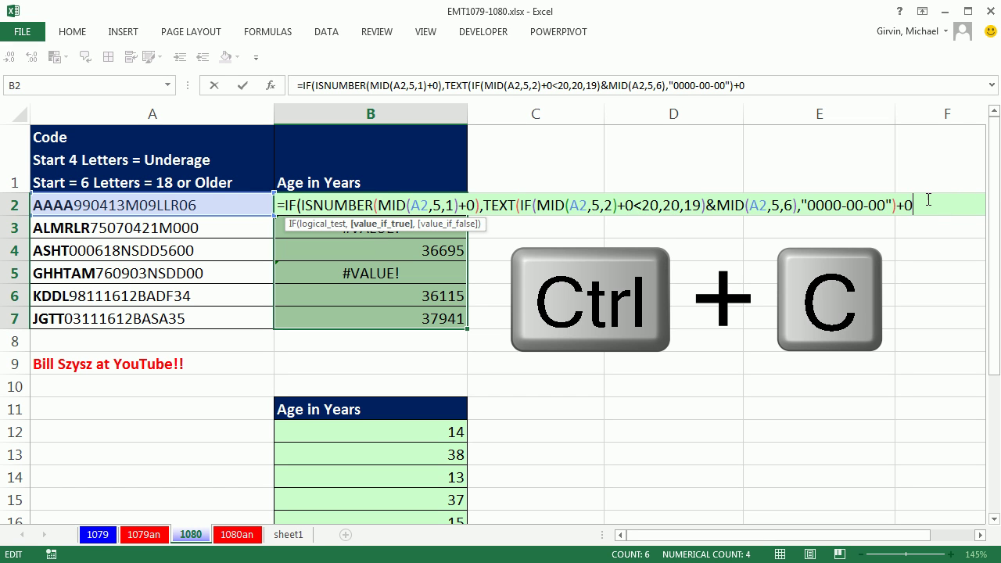
{"action": "type", "text": ","}
{"action": "key", "text": "ctrl+v"}
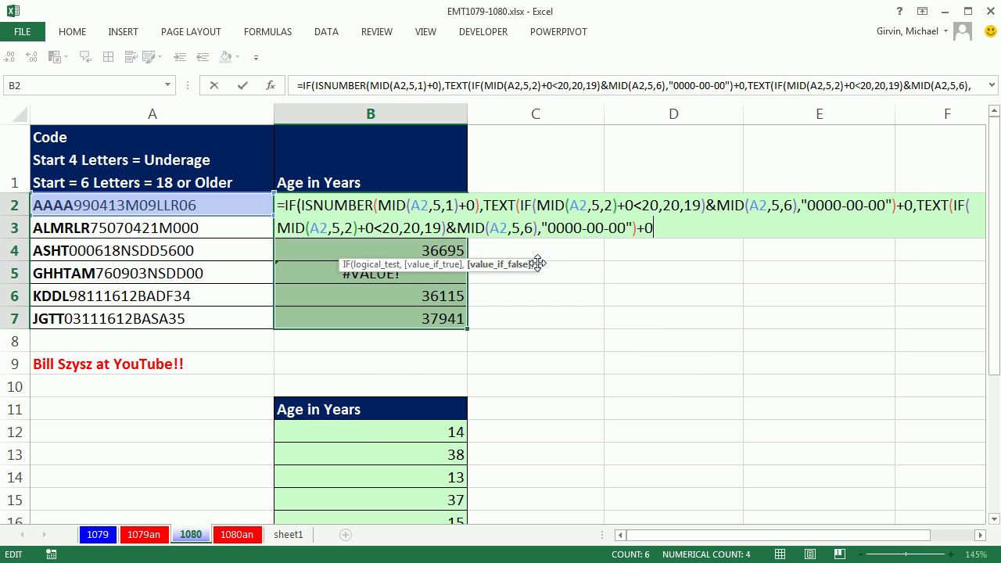
- Set the start number of both MID functions in the value-if-false expression to 7
{"action": "double_click", "coordinate": [334, 229]}
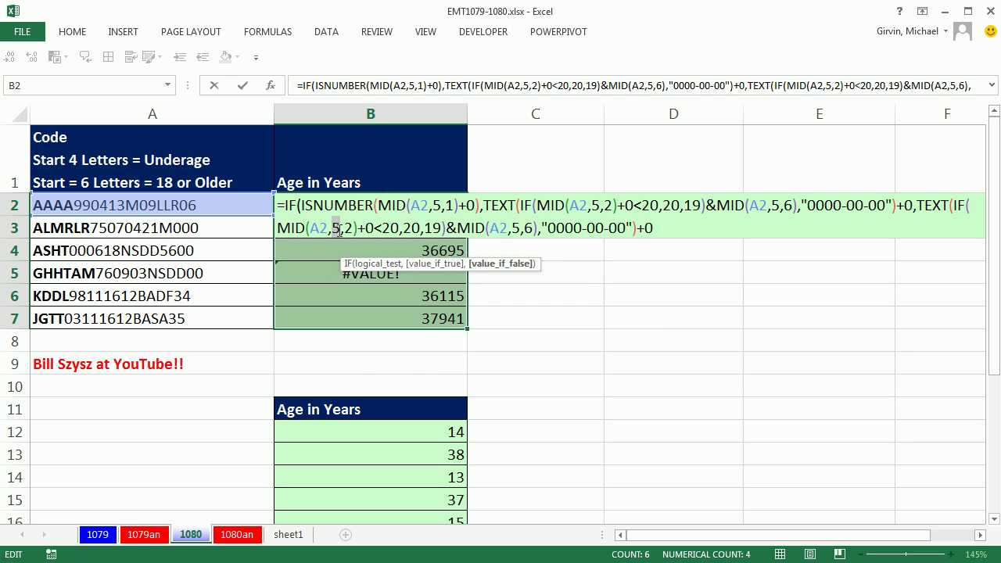
{"action": "type", "text": "7"}
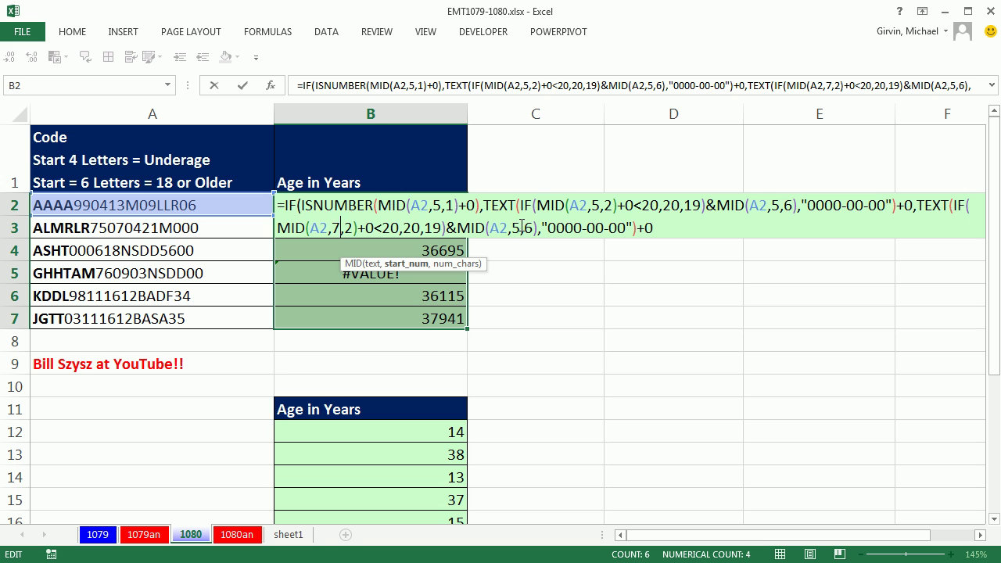
{"action": "double_click", "coordinate": [515, 227]}
{"action": "type", "text": "7"}
- Replace the inner IF in the value-if-false expression with the fixed century prefix 19
{"action": "left_click", "coordinate": [953, 204]}
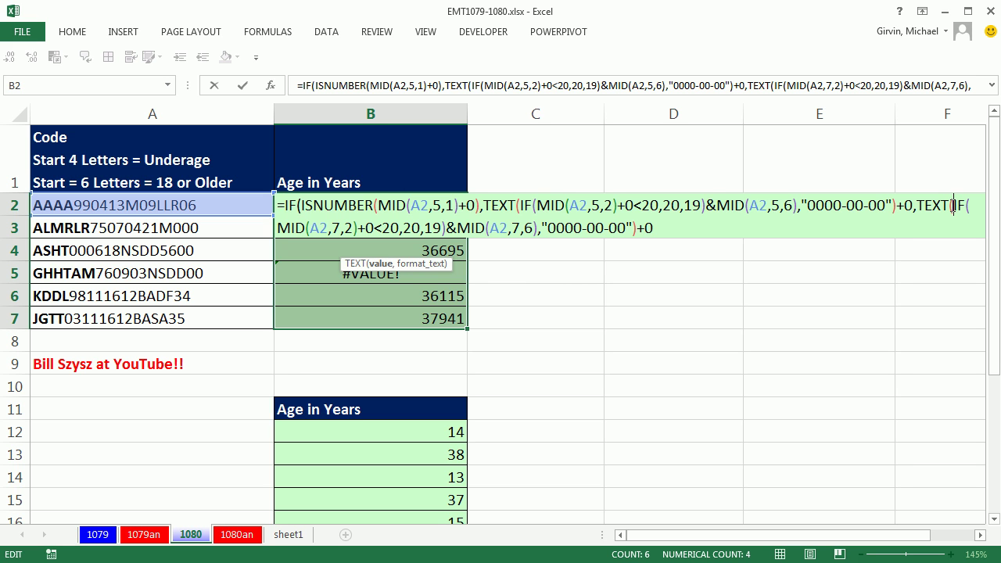
{"action": "left_click", "coordinate": [448, 227], "text": "shift"}
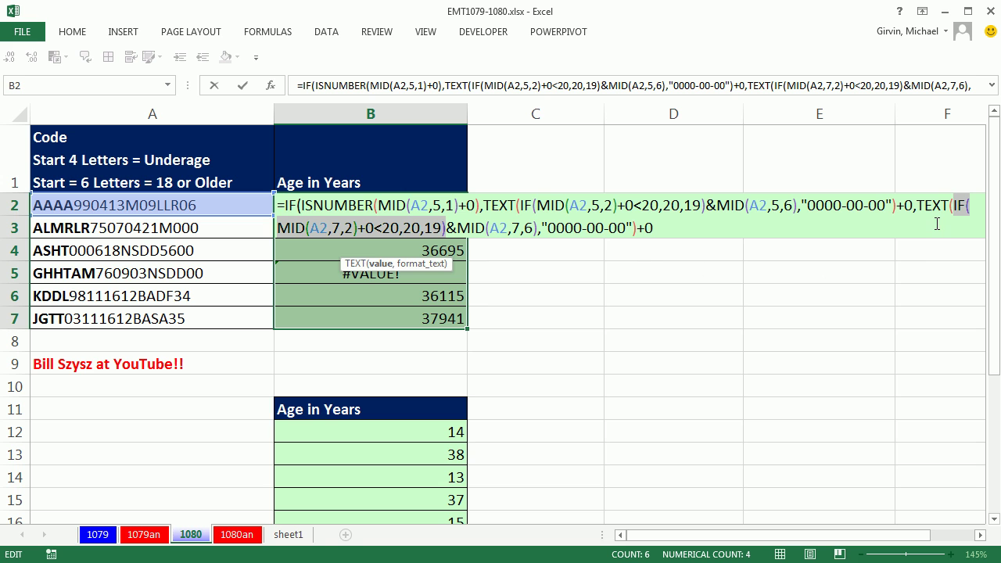
{"action": "type", "text": "19"}
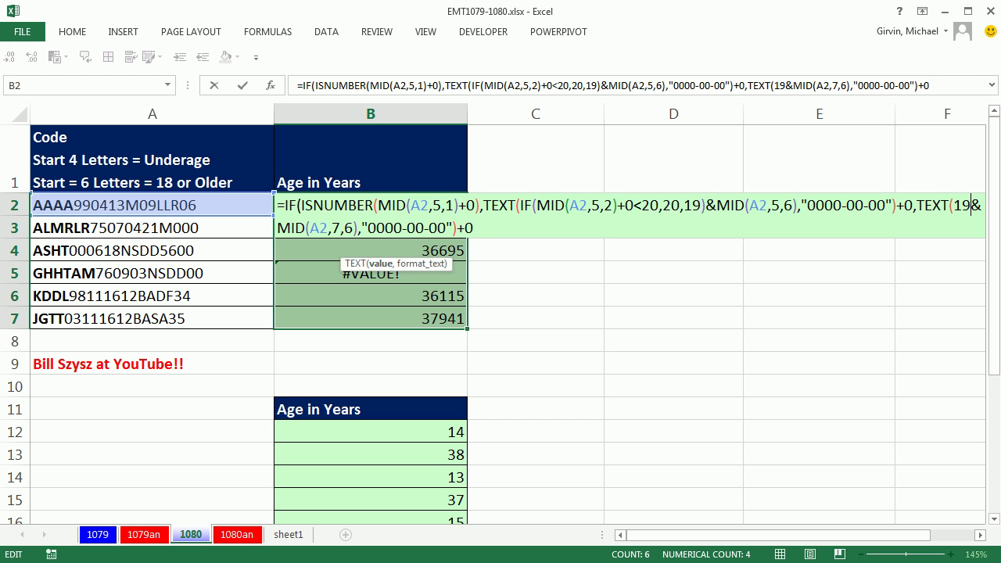
- Close the outer IF with a final parenthesis and enter the completed formula in all of B2:B7
{"action": "left_click", "coordinate": [378, 263]}
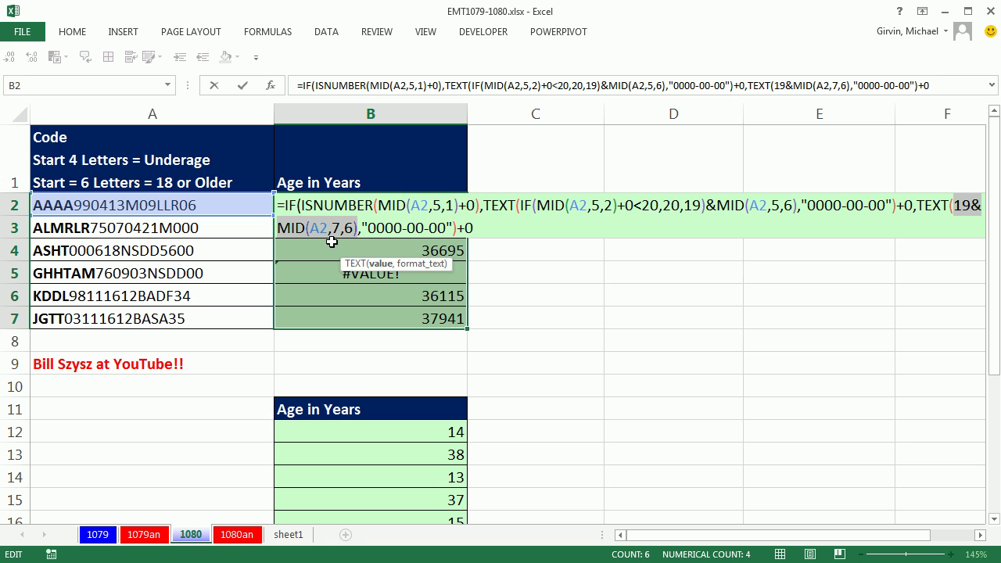
{"action": "left_click", "coordinate": [478, 229]}
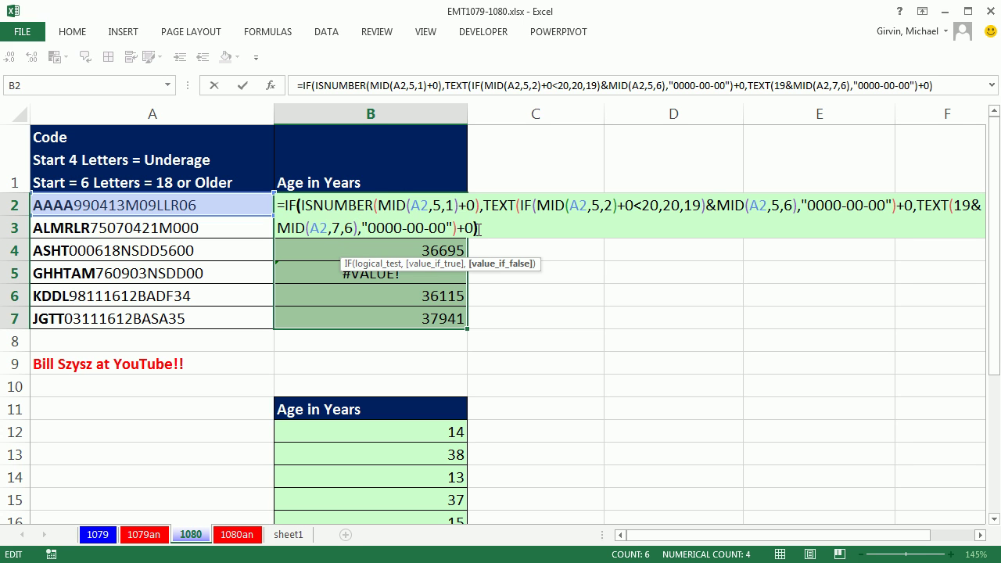
{"action": "key", "text": "ctrl+Return"}
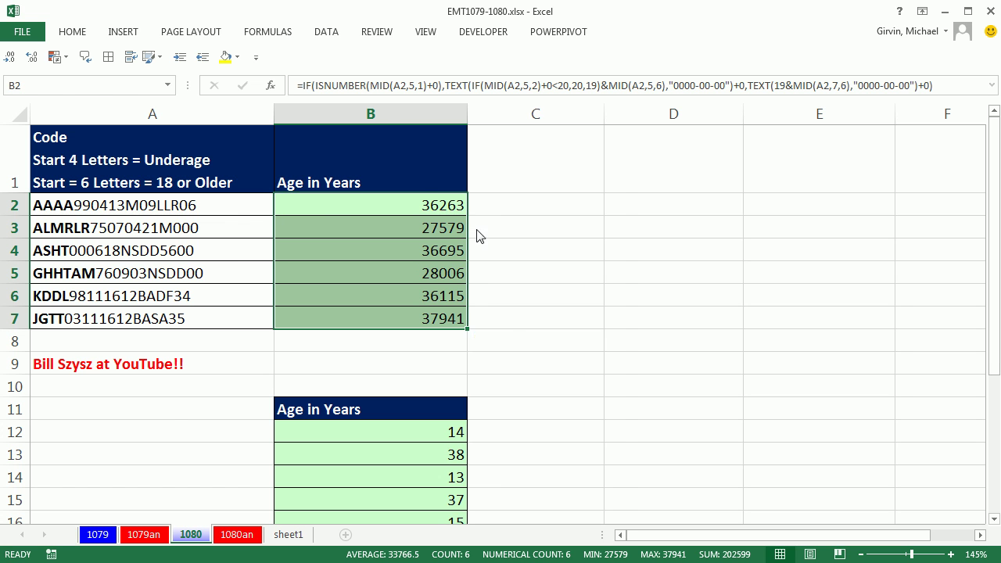
- Format B2:B7 with the *3/14/2012 Date type to check the extracted birth dates, and undo that formatting
{"action": "key", "text": "ctrl+1"}
{"action": "left_click", "coordinate": [226, 241]}
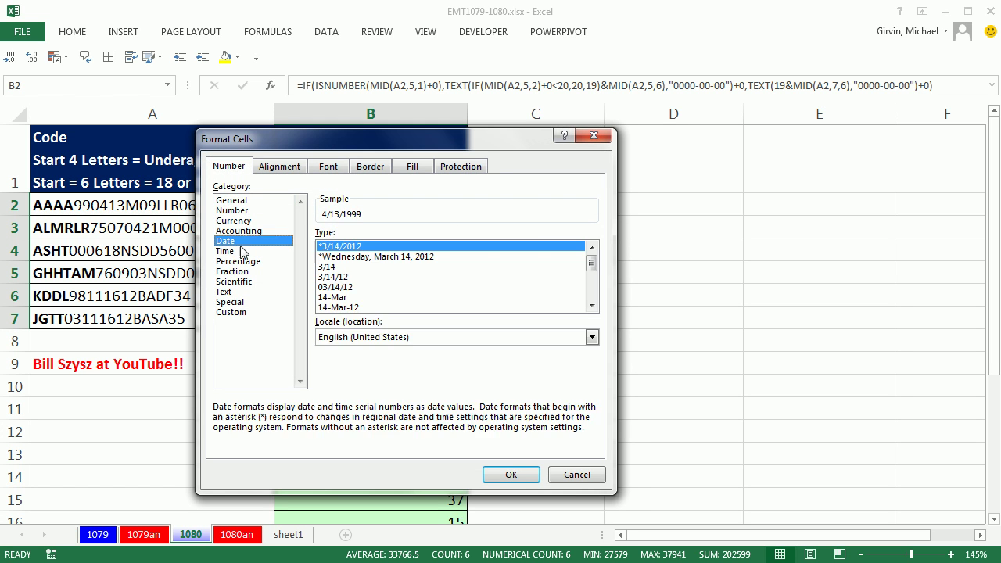
{"action": "left_click", "coordinate": [511, 475]}
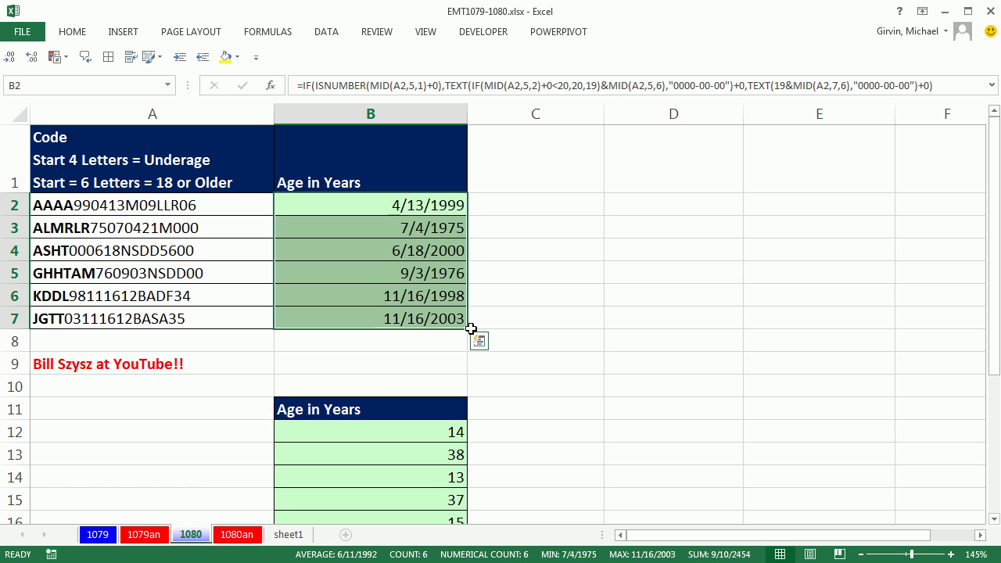
{"action": "key", "text": "ctrl+z"}
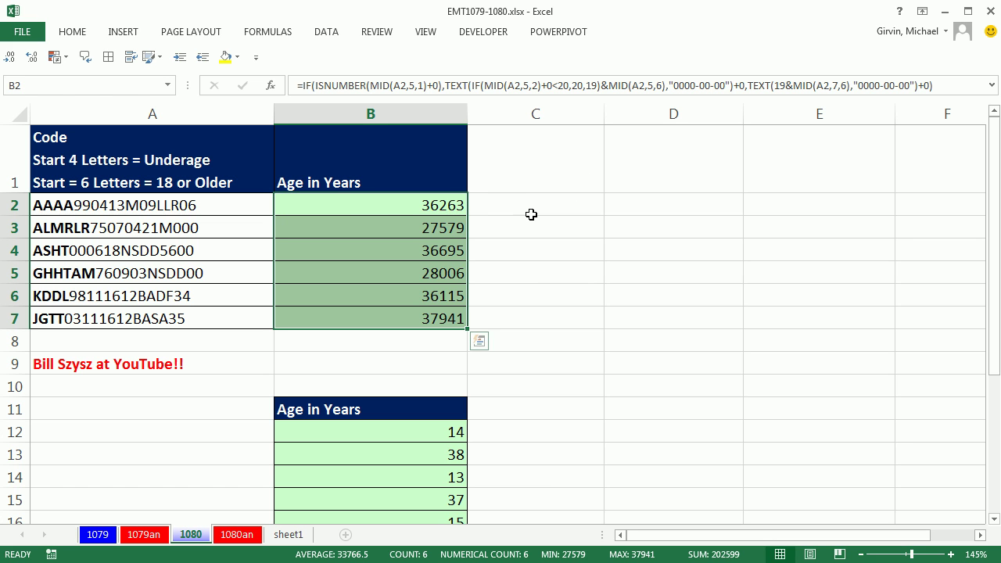
- Wrap the whole IF formula in B2 in a DATEDIF function as its start date, followed by a comma
{"action": "key", "text": "F2"}
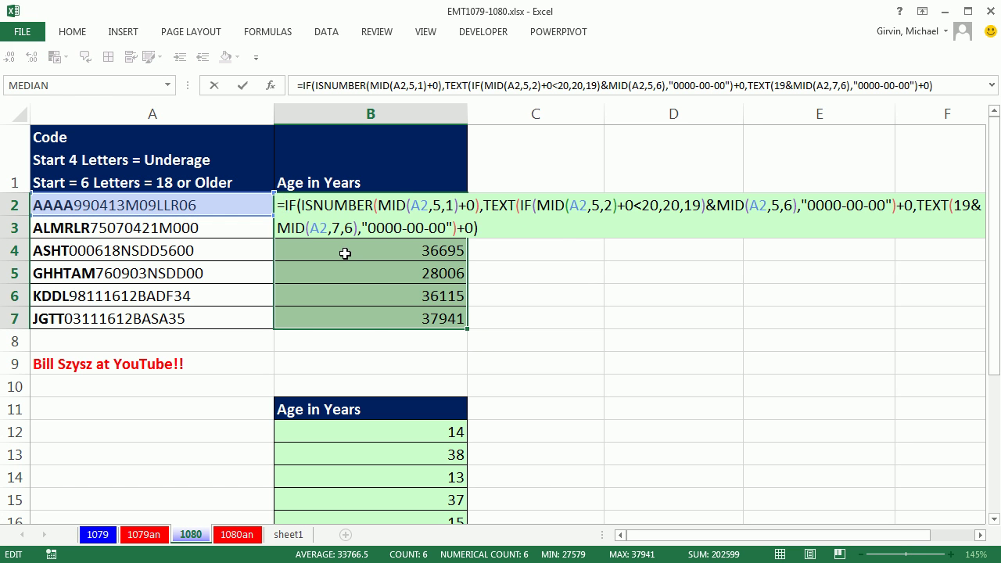
{"action": "type", "text": "datedi"}
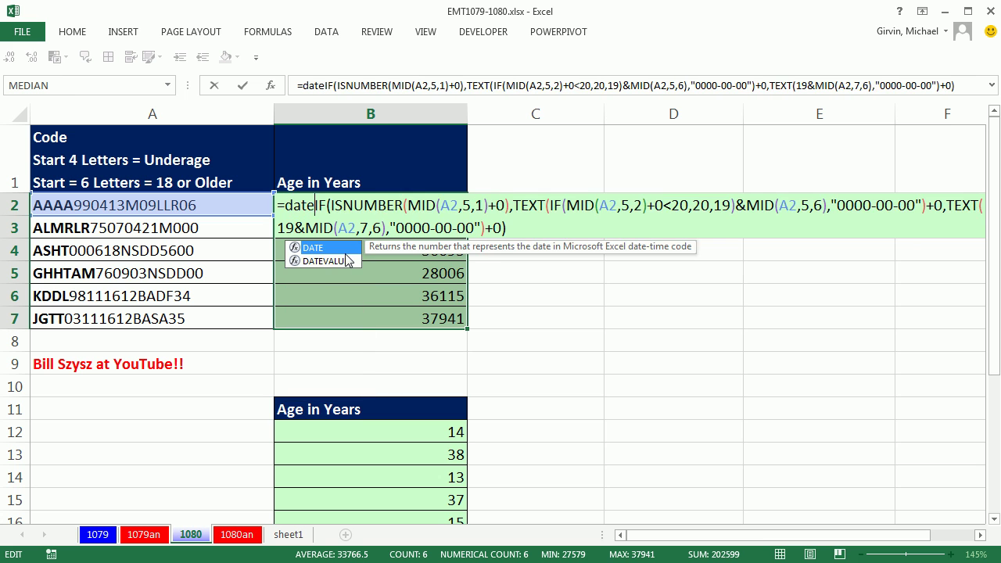
{"action": "type", "text": "f("}
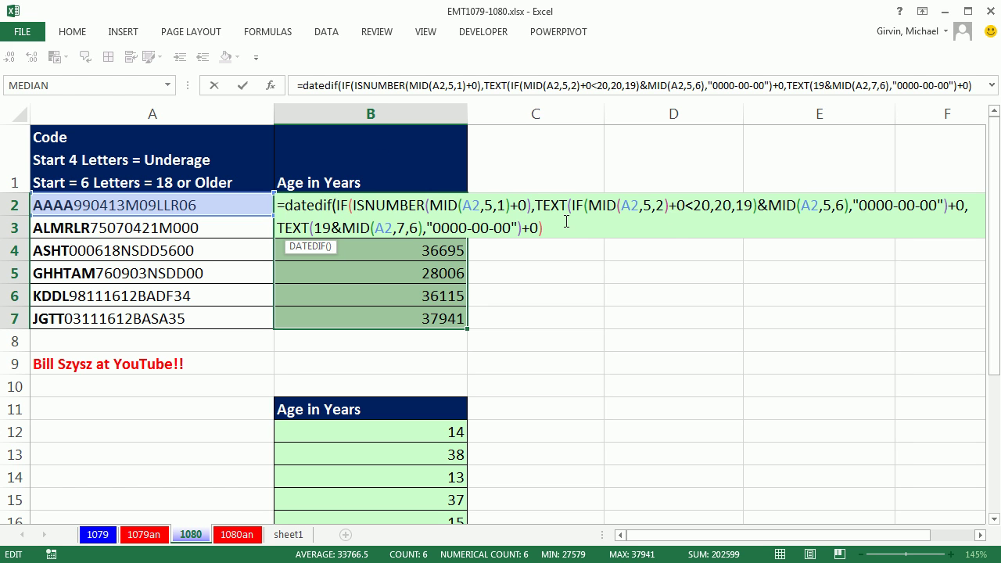
{"action": "type", "text": ","}
{"action": "left_click", "coordinate": [302, 250]}
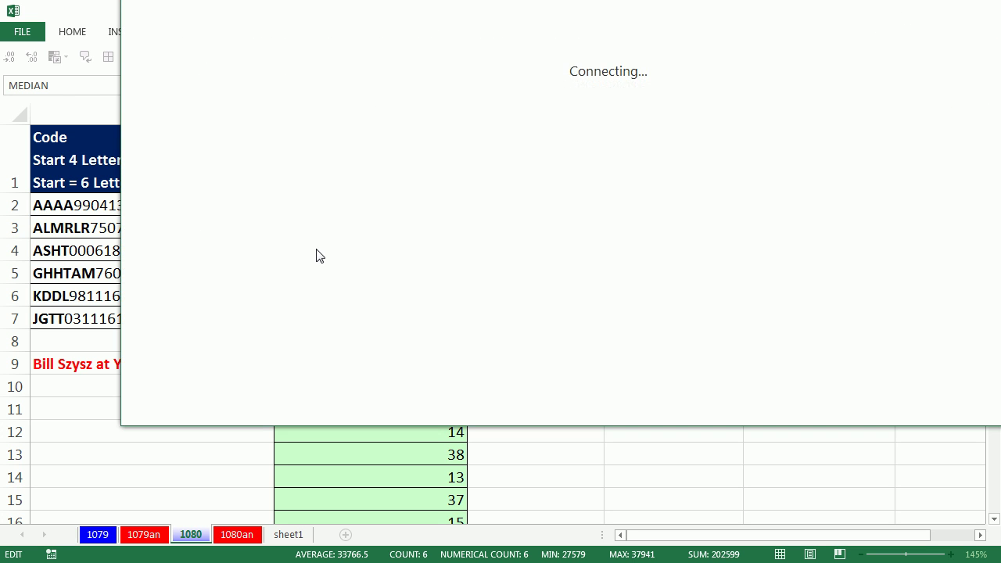
{"action": "key", "text": "alt+F4"}
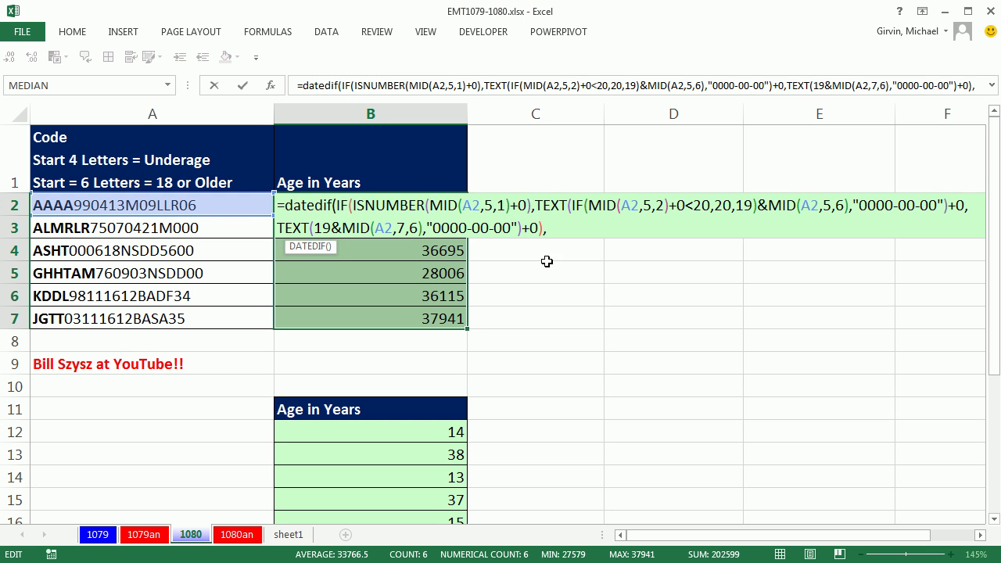
- Complete DATEDIF with TODAY() as the end date and "y" as the unit, and enter the formula in all of B2:B7
{"action": "type", "text": "today"}
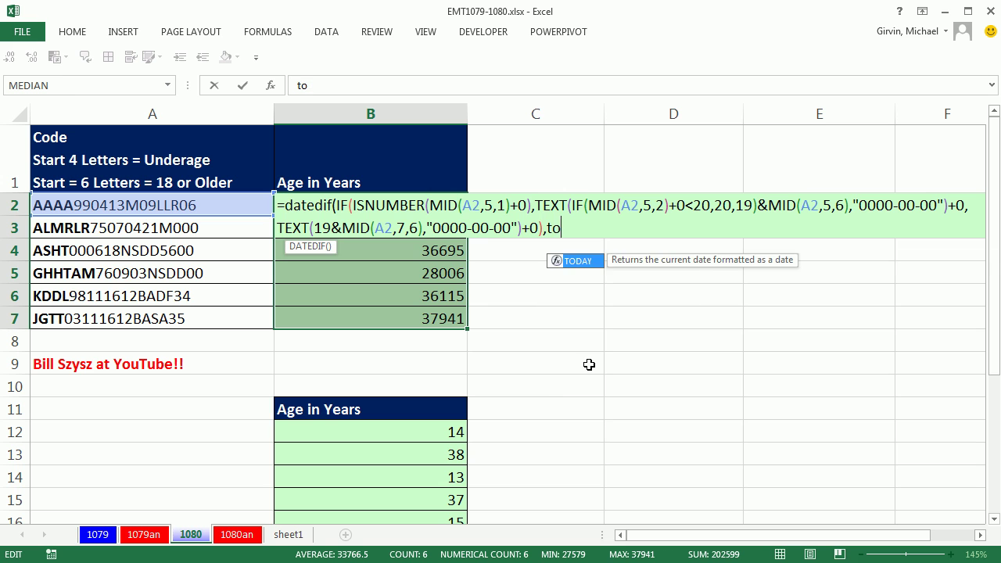
{"action": "key", "text": "Tab"}
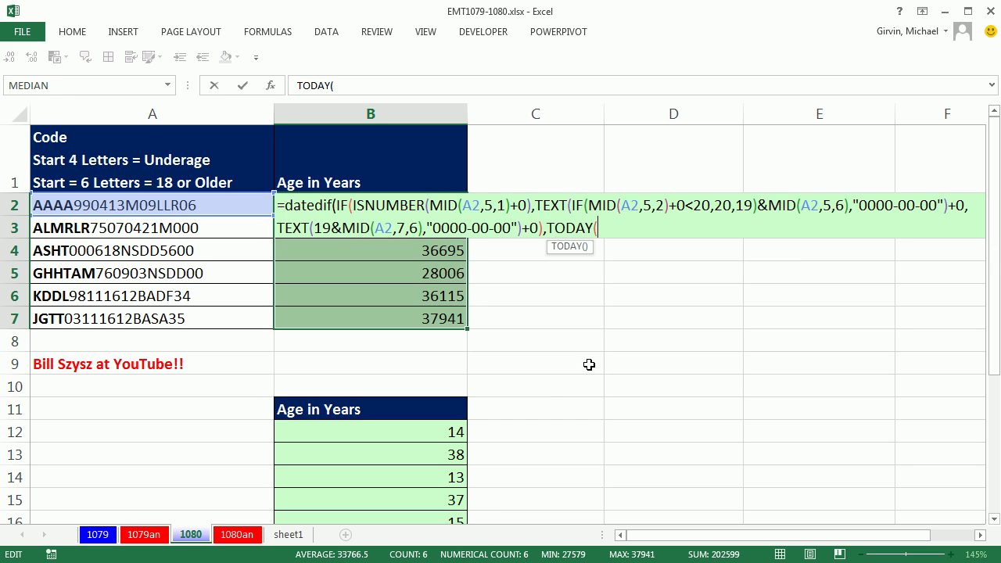
{"action": "type", "text": ")"}
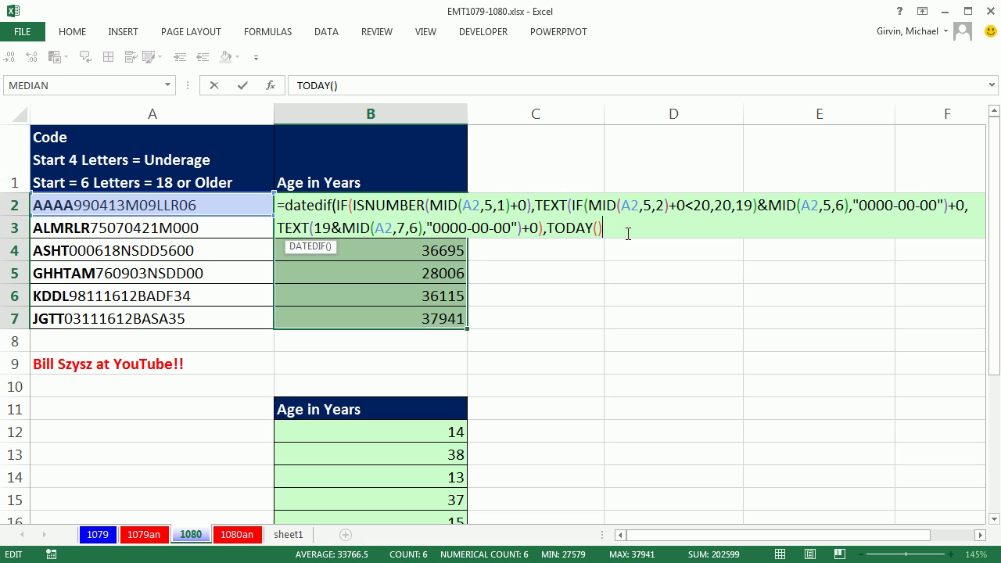
{"action": "type", "text": ","}
{"action": "left_click_drag", "start_coordinate": [329, 249], "coordinate": [665, 269]}
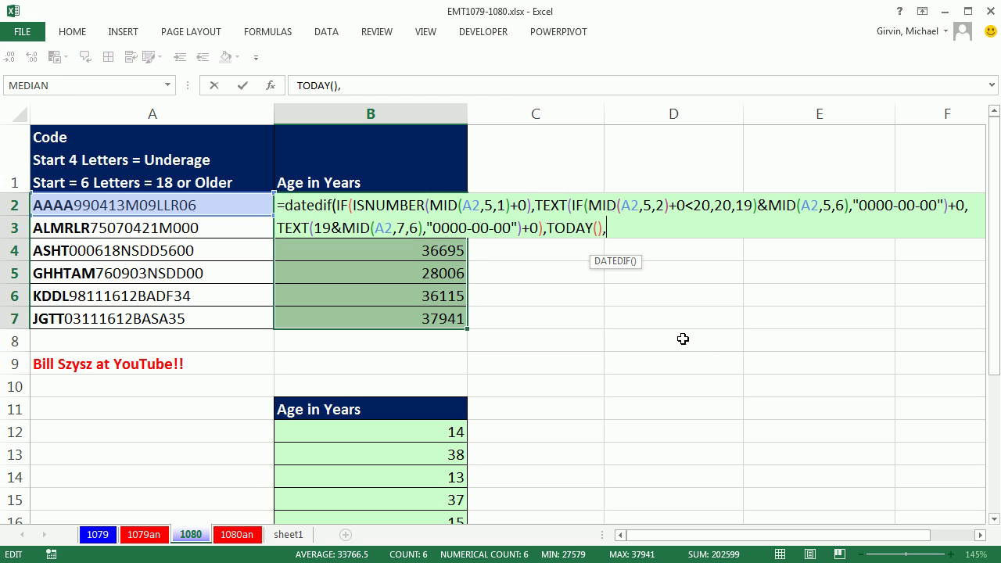
{"action": "type", "text": "\"y\")"}
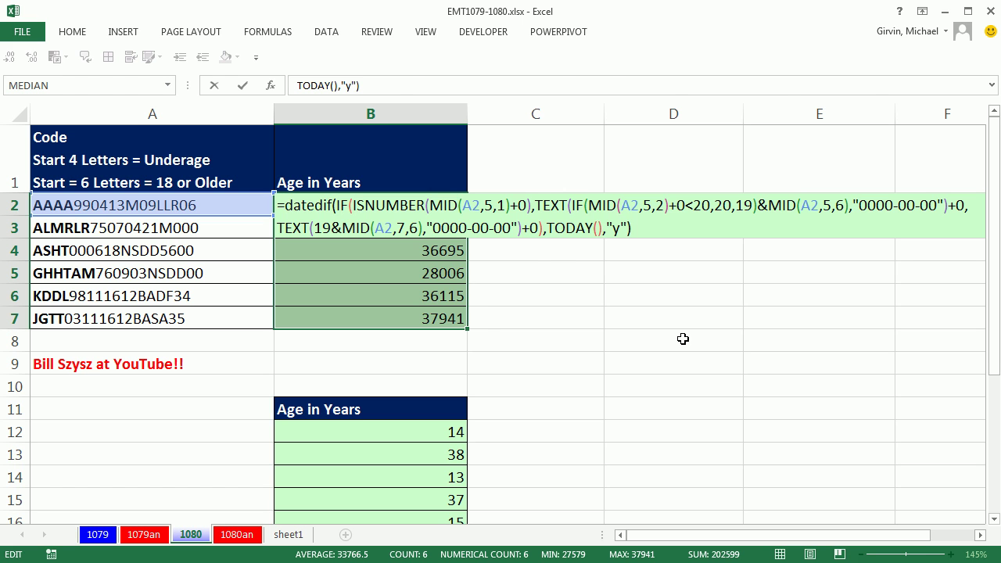
{"action": "key", "text": "ctrl+Return"}
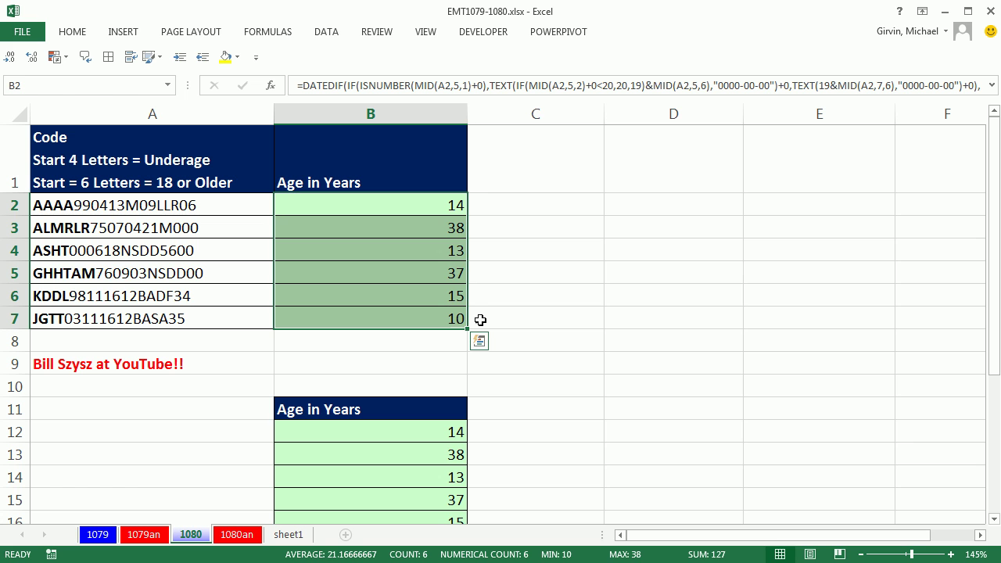
- Open the DATEDIF formula in B2 to review it
{"action": "double_click", "coordinate": [342, 205]}
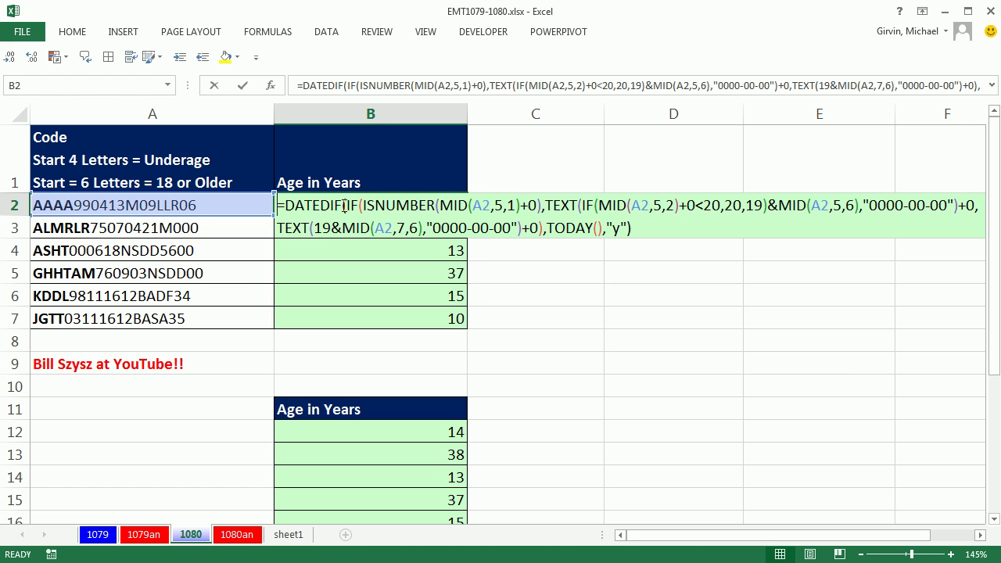